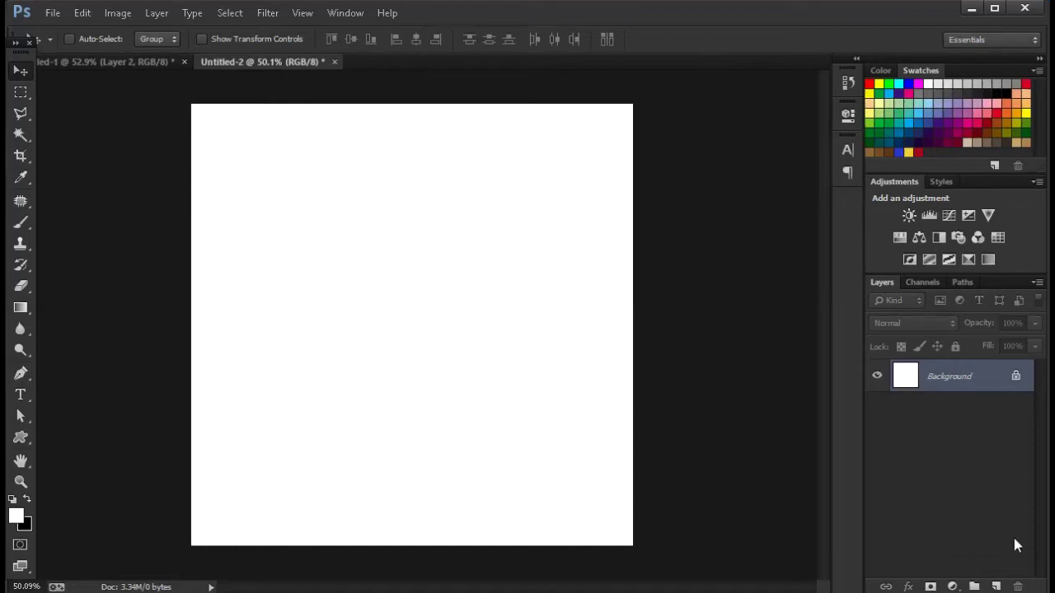
Add a black 000000 Solid Color fill layer, with a new empty Layer 1 above it.
left_click(952, 587)
left_click(936, 231)
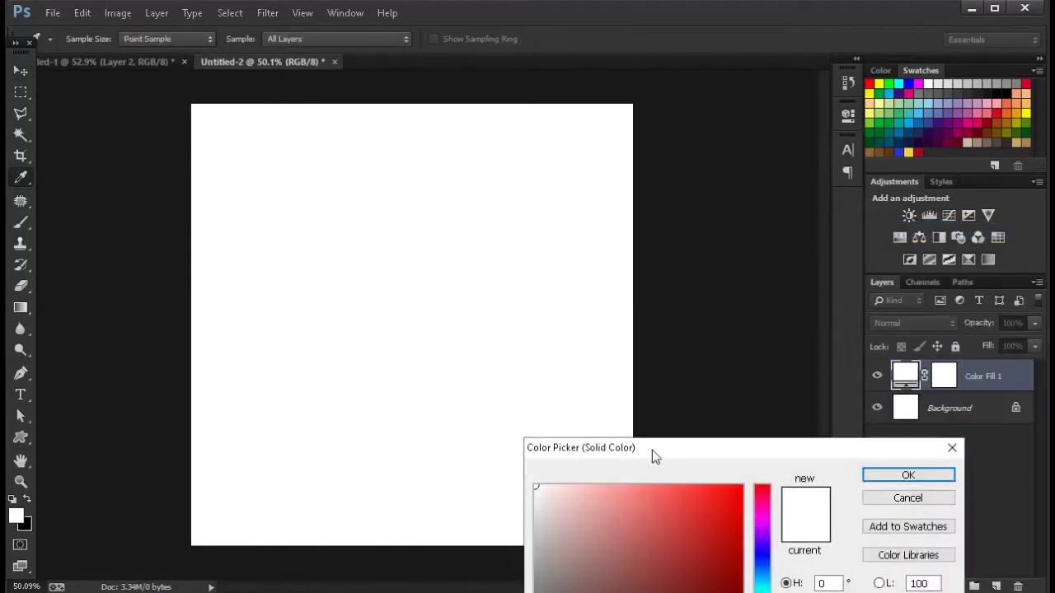
type("000000")
left_click(890, 312)
key("v")
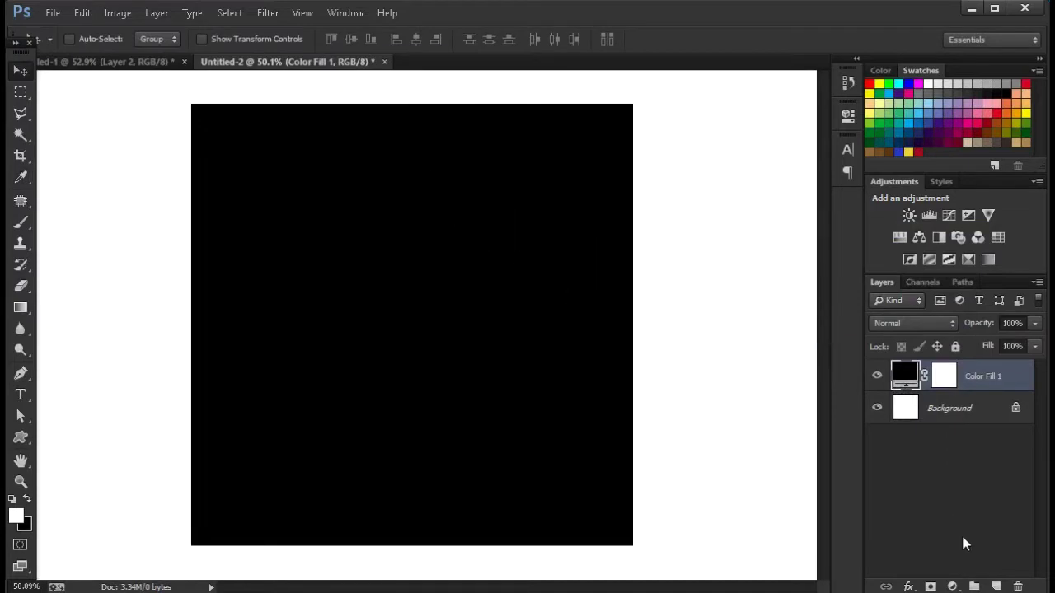
left_click(996, 587)
left_click(22, 221)
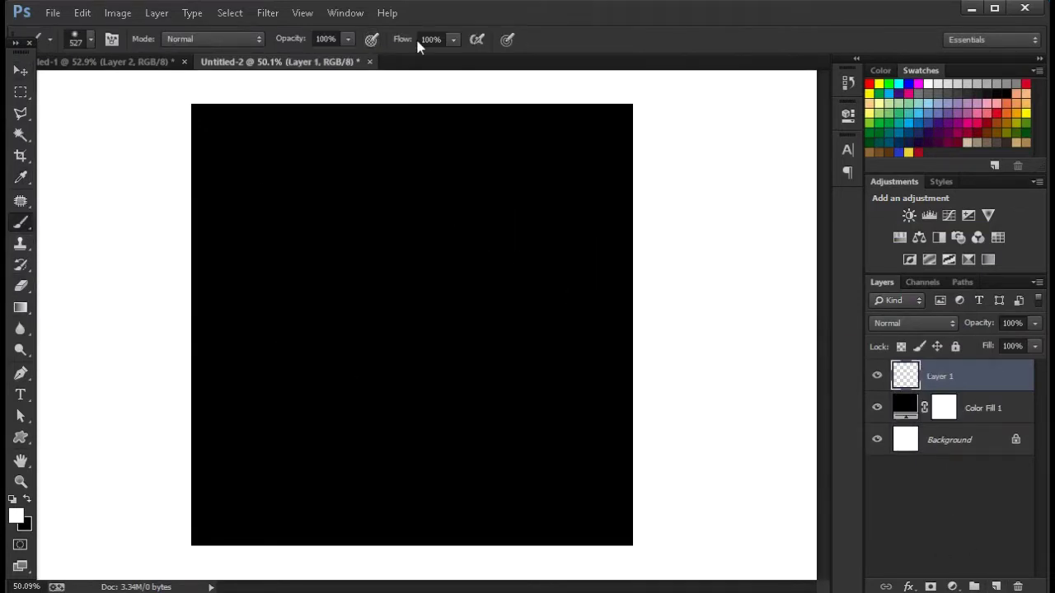
Paint a large soft bright-red brush dab at the canvas centre on Layer 1.
left_click(17, 517)
mouse_move(683, 362)
left_mouse_down()
mouse_move(753, 365)
mouse_move(725, 342)
left_mouse_up()
left_click(918, 313)
key("bracketright")
key("bracketright")
key("bracketright")
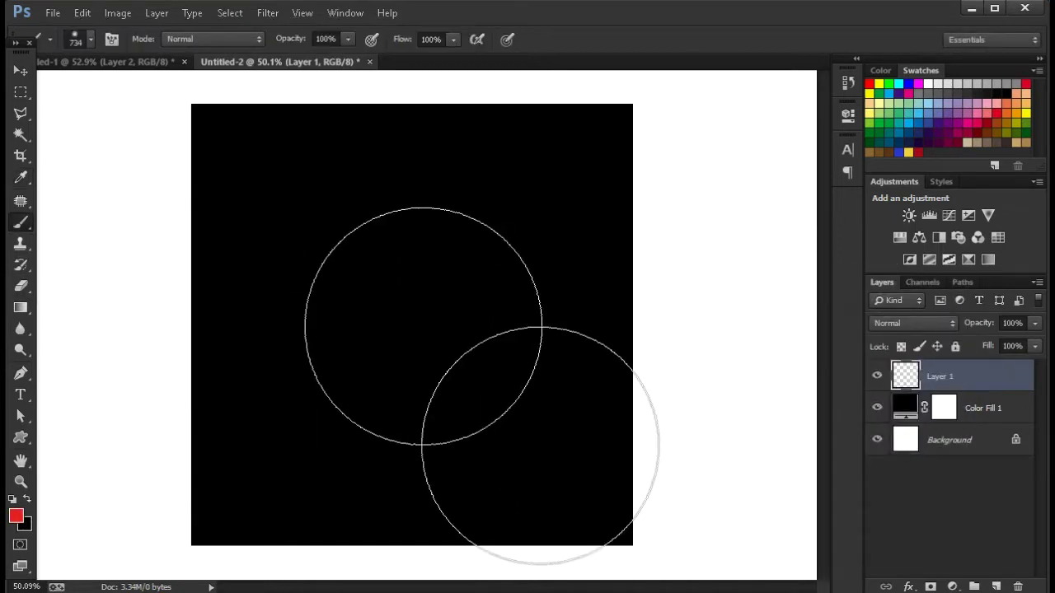
left_click(412, 326)
Scale the red dab to roughly 350% so its glow covers the whole canvas.
key("v")
scroll(442, 327, "down", 5)
scroll(443, 327, "up", 2)
key("ctrl+t")
left_click_drag(508, 422, 861, 551)
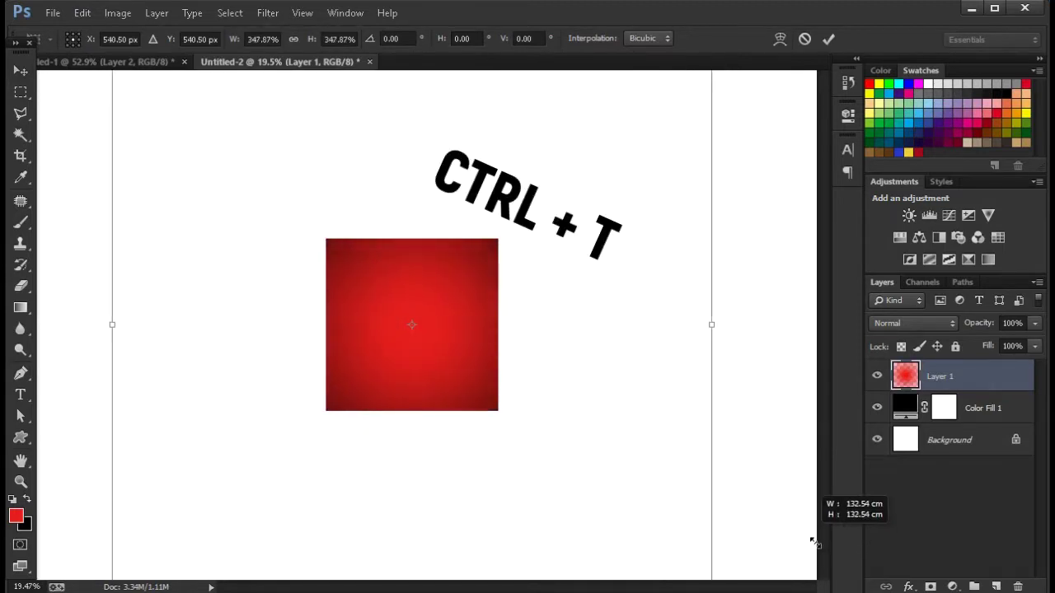
left_click_drag(861, 551, 815, 536)
key("ctrl+minus")
key("ctrl+minus")
left_click_drag(622, 535, 636, 547)
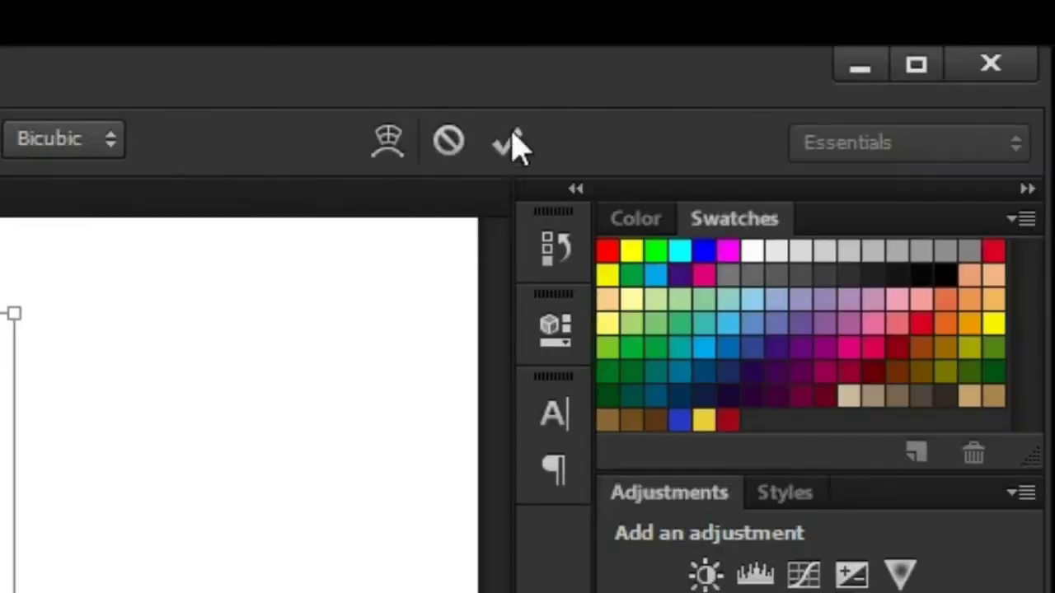
left_click(509, 144)
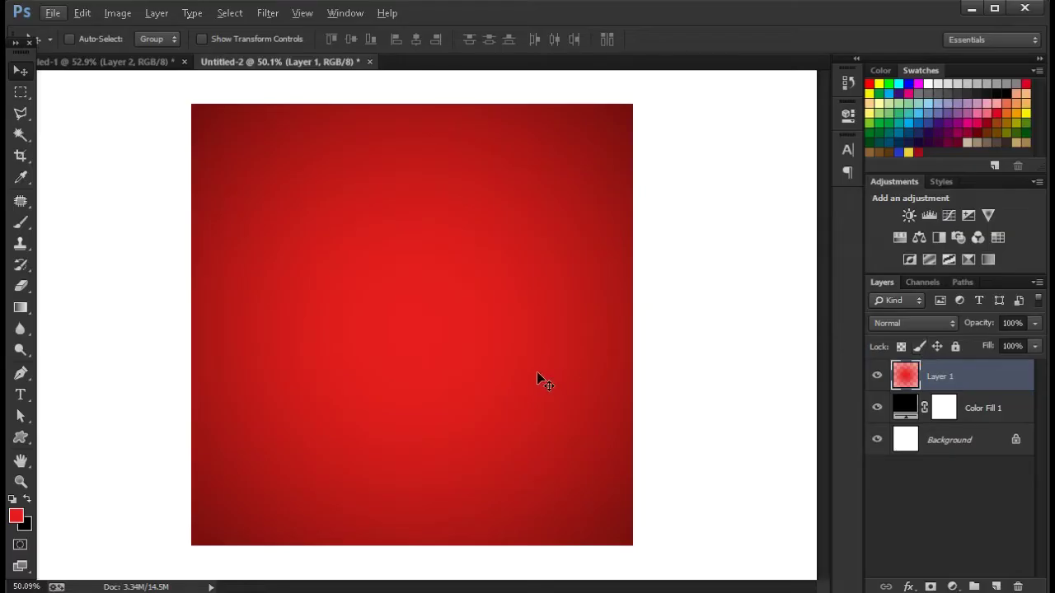
Paste the burger photo as Layer 2 and nudge it slightly down-right.
key("ctrl+v")
left_click_drag(429, 327, 442, 342)
right_click(983, 371)
Convert the burger layer to a smart object and move it up slightly.
left_click(948, 301)
left_click_drag(511, 322, 462, 326)
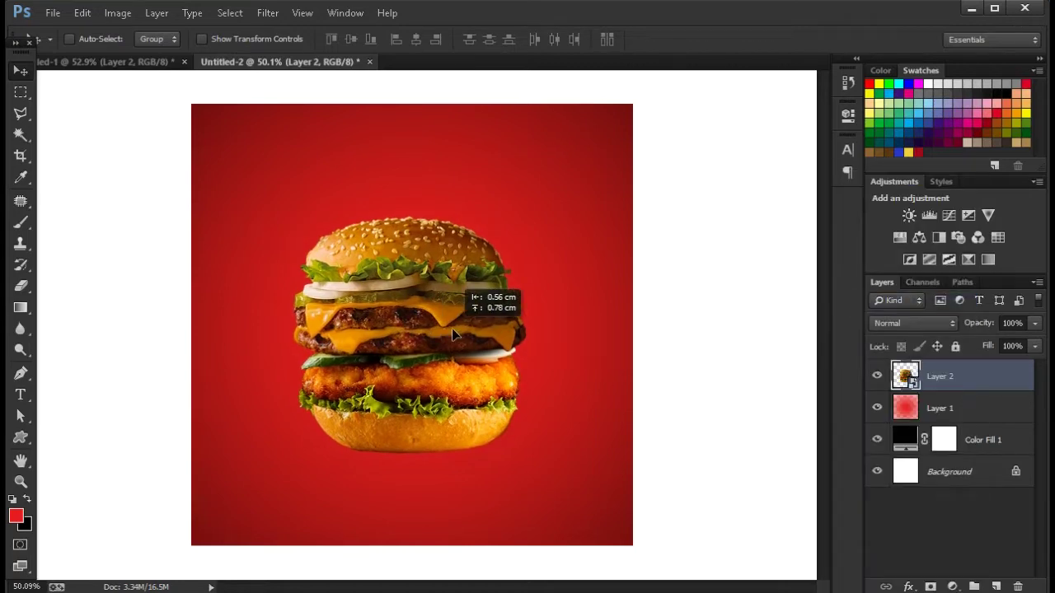
scroll(468, 321, "down", 2)
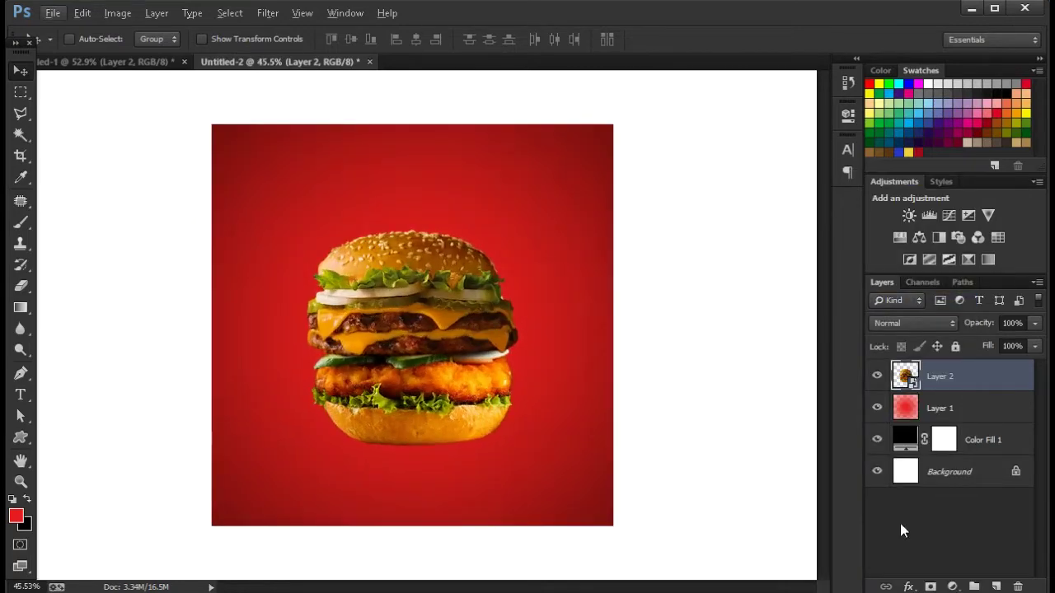
Flatten a black dab on new Layer 3 into a wide oval shadow under the burger.
left_click(1007, 586)
key("b")
key("x")
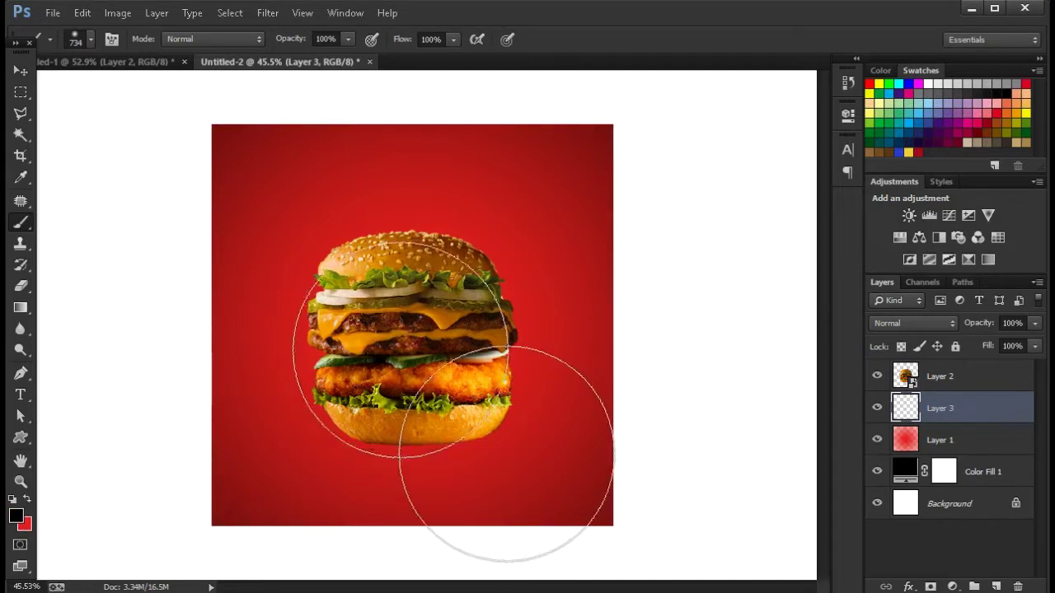
key("v")
key("ctrl+t")
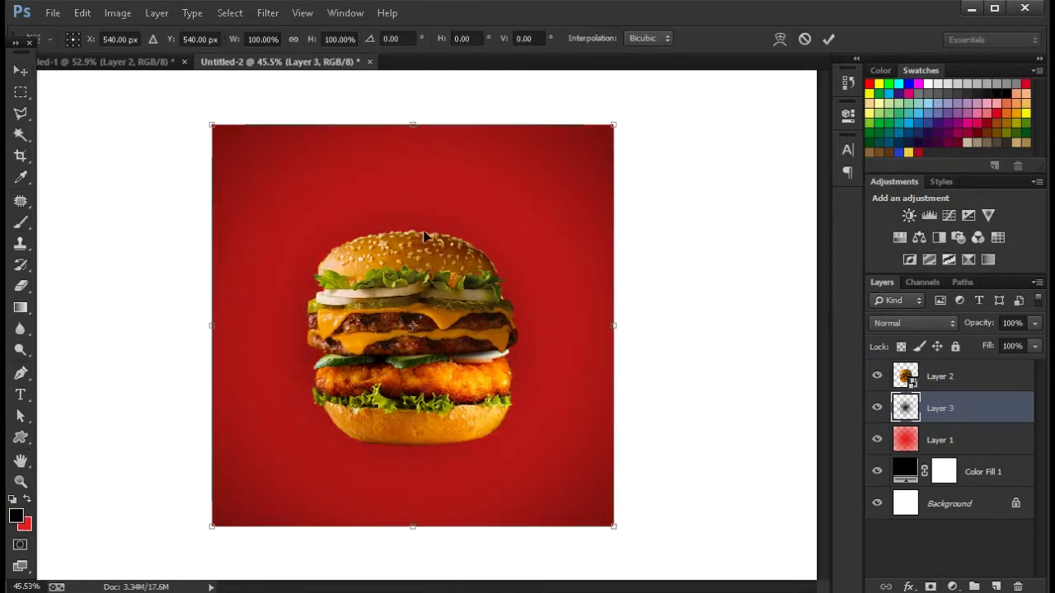
left_click_drag(426, 125, 426, 469)
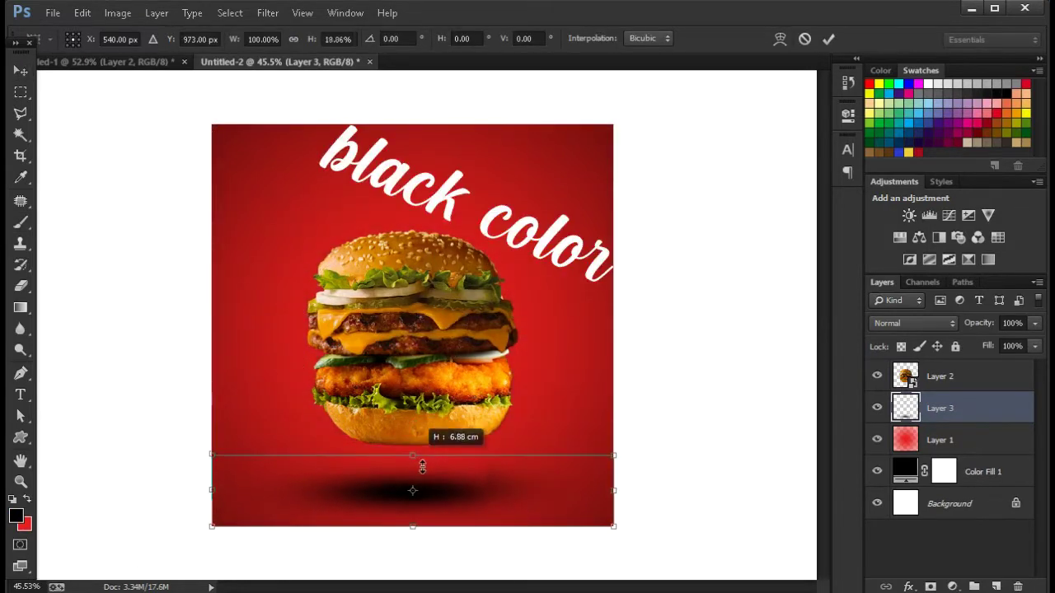
mouse_move(466, 506)
left_mouse_down()
mouse_move(477, 456)
mouse_move(468, 456)
left_mouse_up()
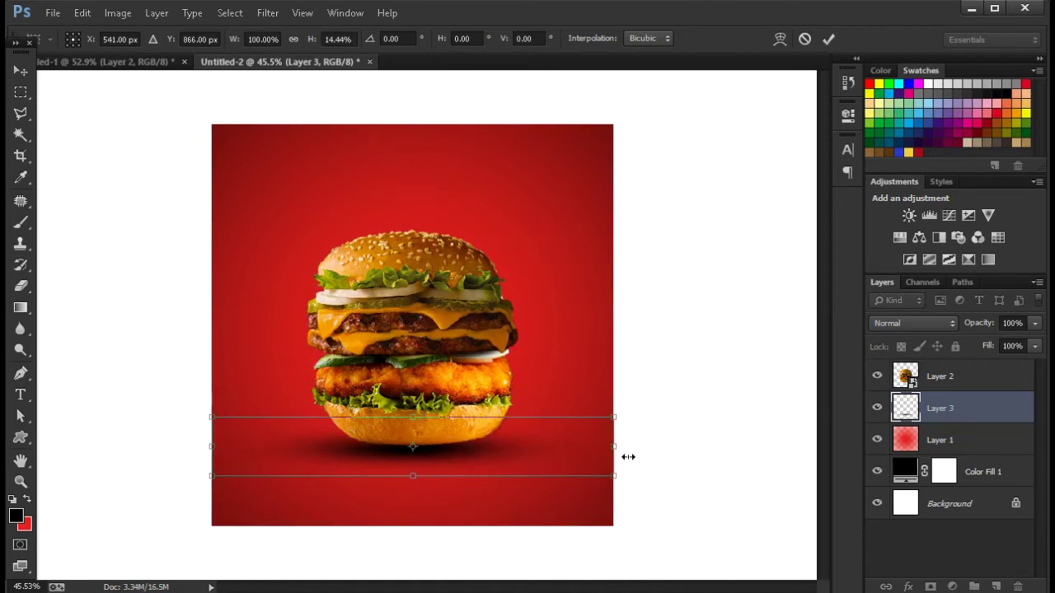
left_click_drag(628, 457, 692, 456)
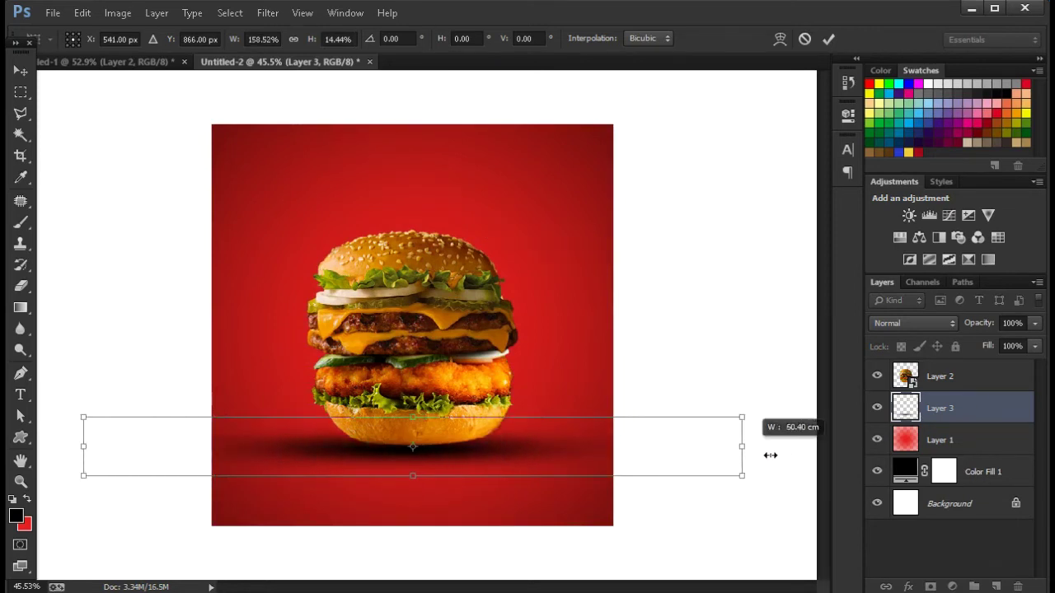
left_click(828, 40)
Fade the shadow to 65% fill and narrow it to about 80% width.
left_click_drag(1004, 369, 1003, 369)
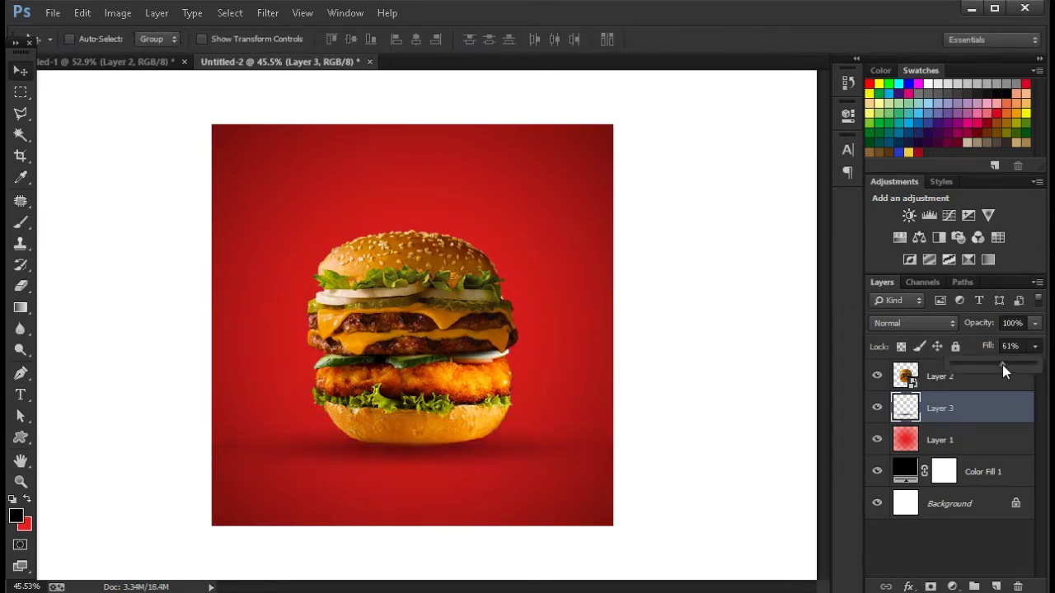
left_click(471, 454)
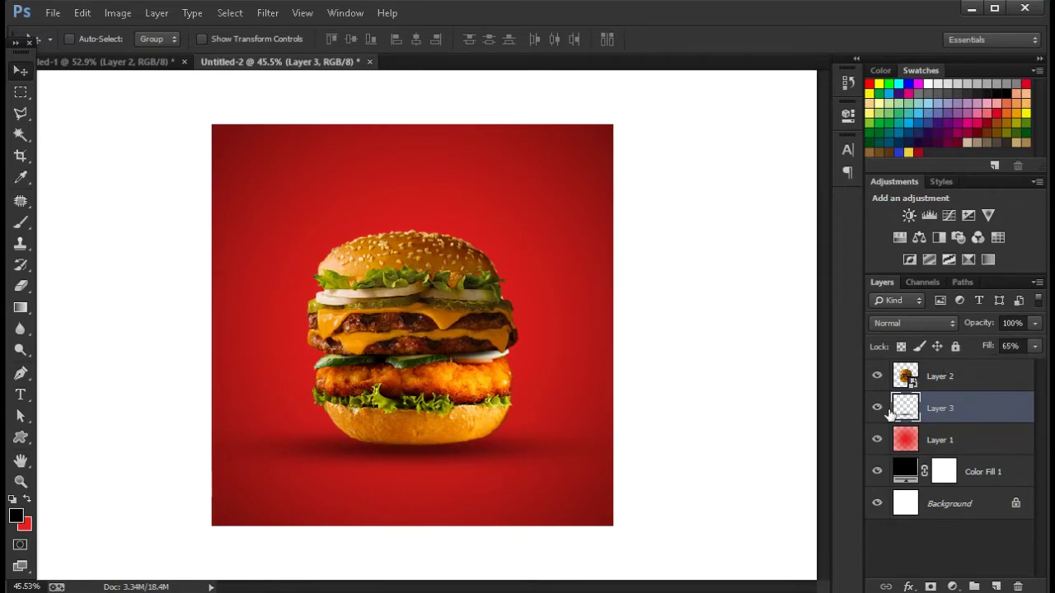
scroll(490, 396, "up", 2)
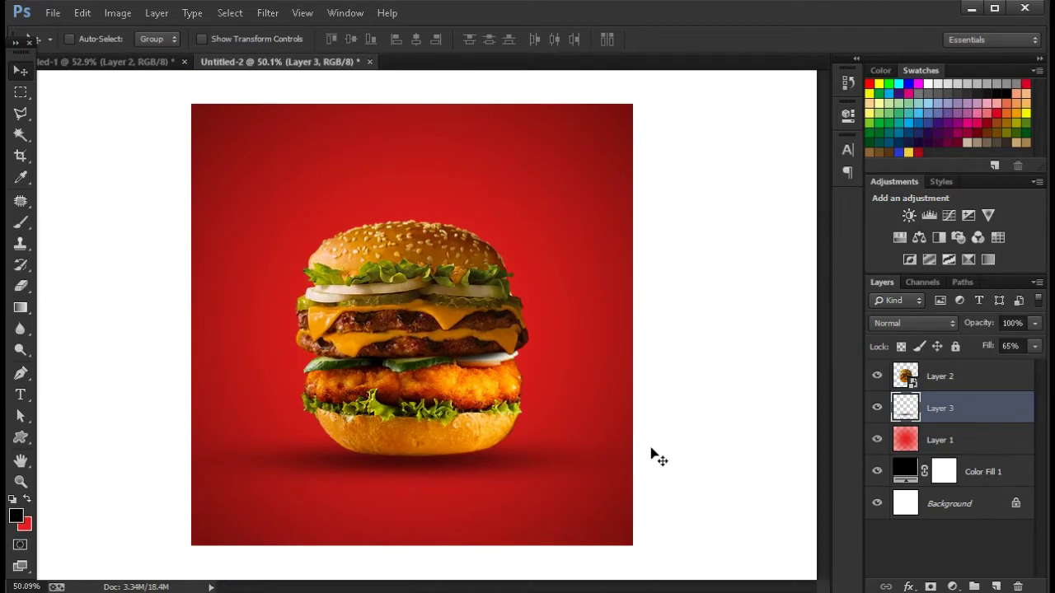
key("ctrl+t")
left_click_drag(713, 462, 655, 462)
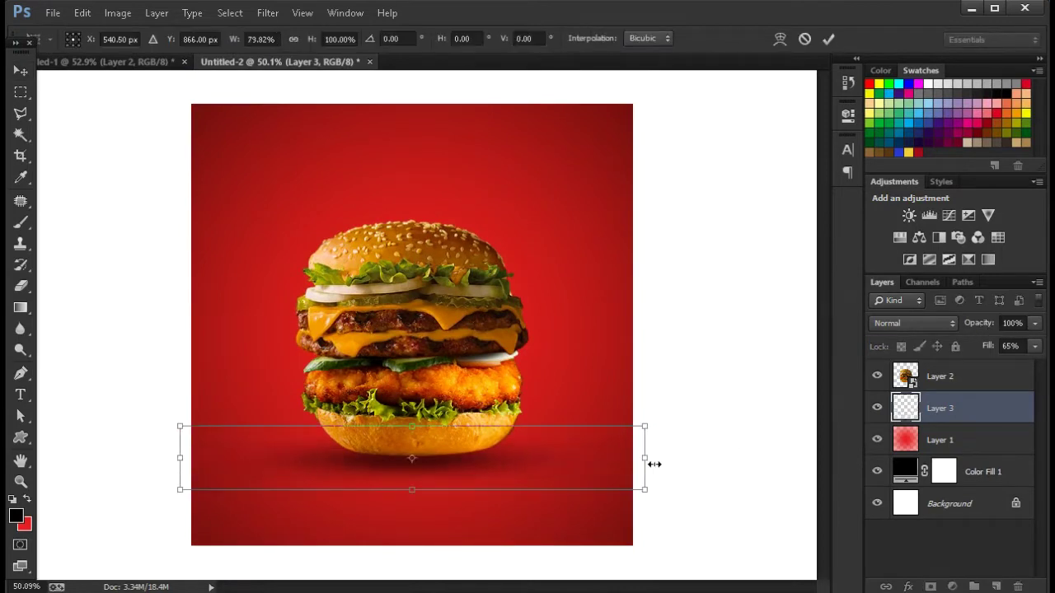
left_click(829, 39)
scroll(369, 481, "down", 3)
scroll(369, 481, "up", 2)
left_click(977, 372)
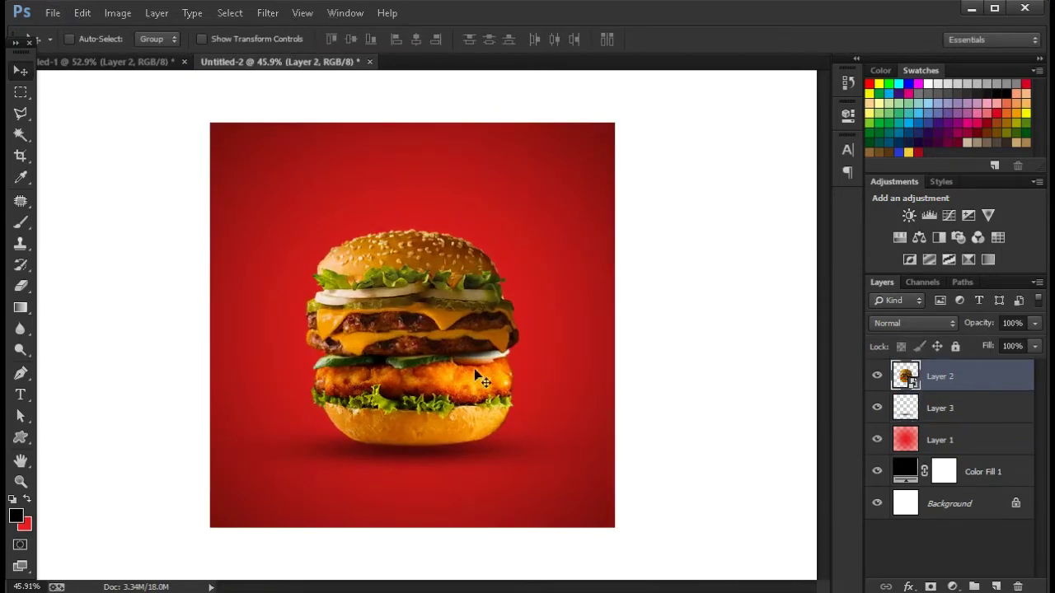
Type the title 'Delicious' at the top centre of the poster.
left_click(20, 395)
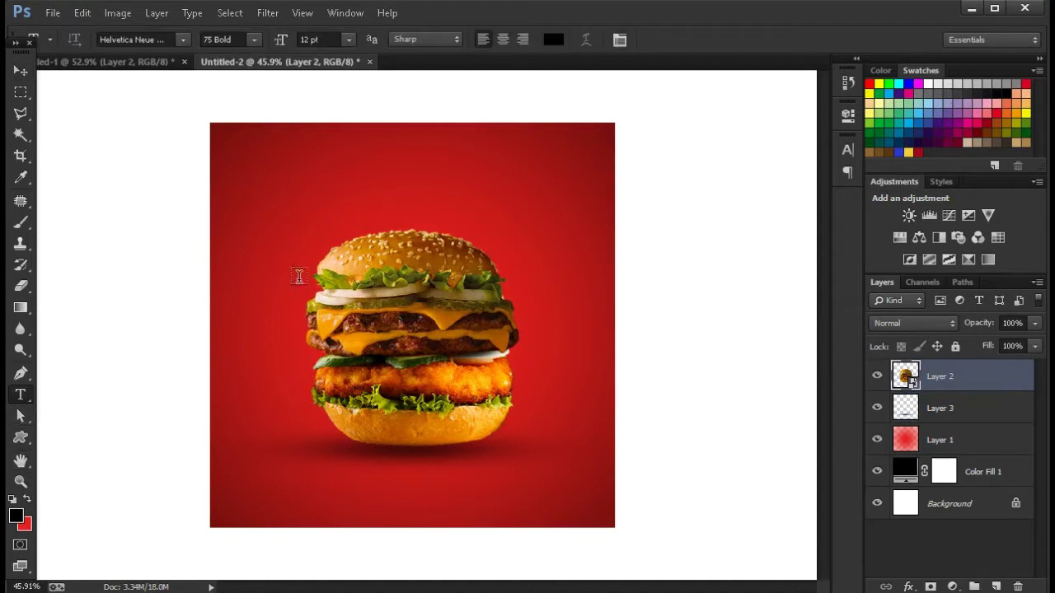
left_click(359, 171)
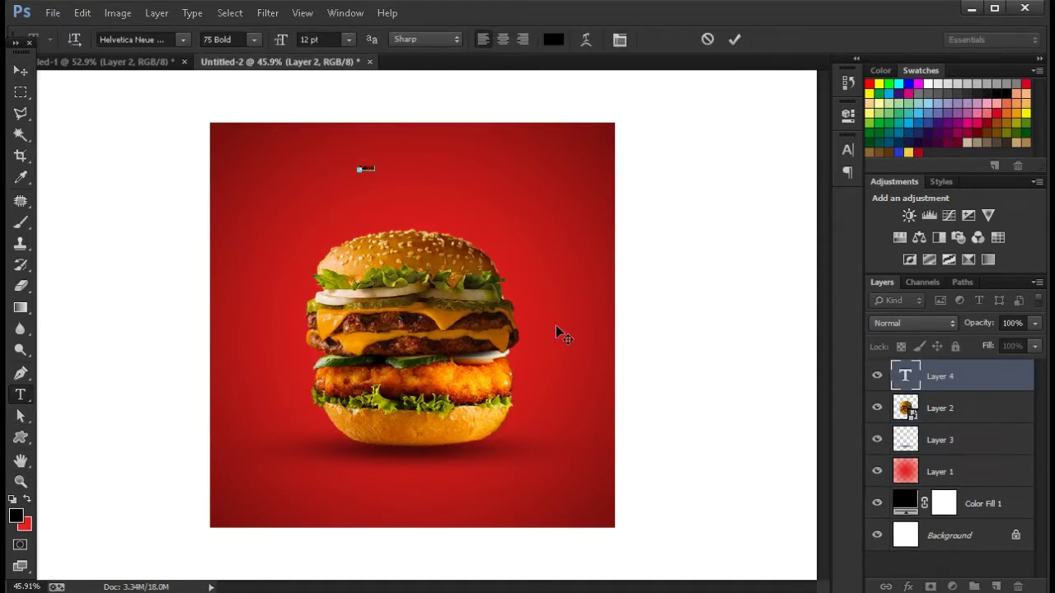
type("Delicious")
left_click_drag(577, 206, 511, 185)
key("Return")
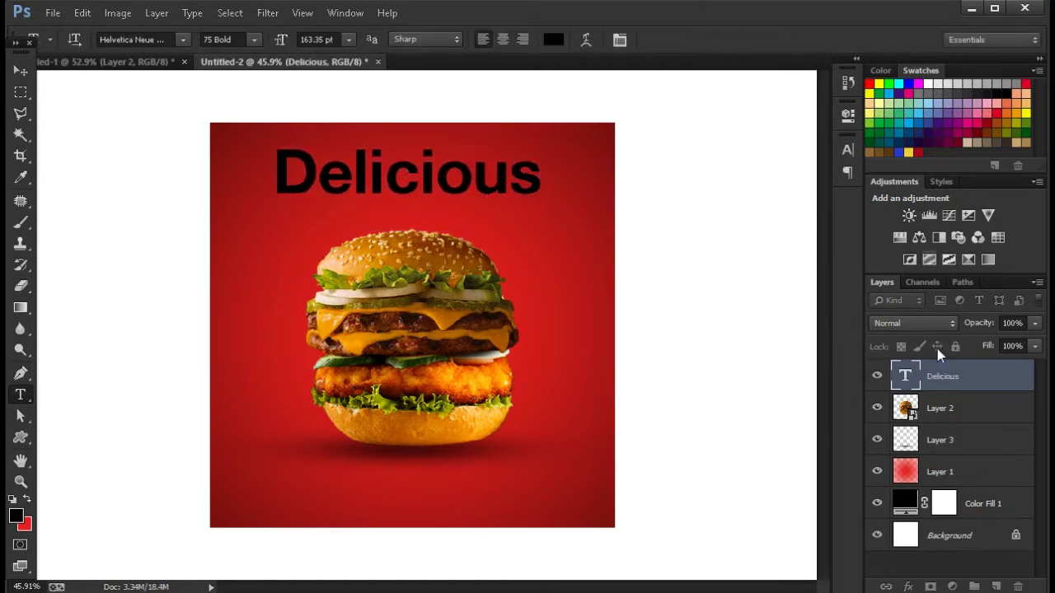
Set the Delicious title in Lobster 1.4 and nudge it slightly right.
double_click(906, 377)
left_click(847, 153)
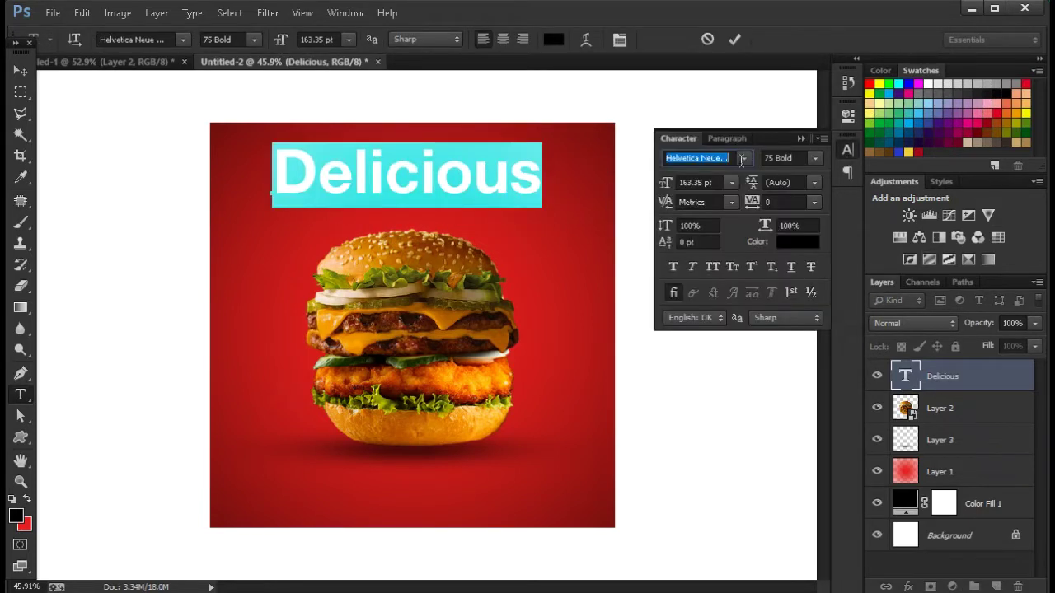
type("Lobster 1.4")
key("Return")
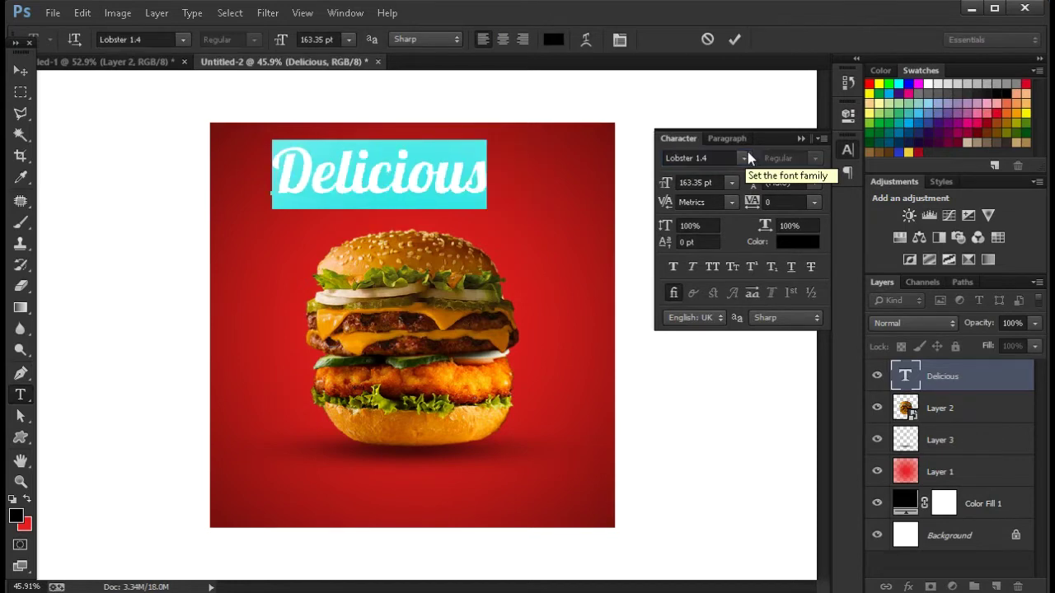
left_click(735, 38)
left_click(20, 71)
left_click_drag(429, 183, 462, 183)
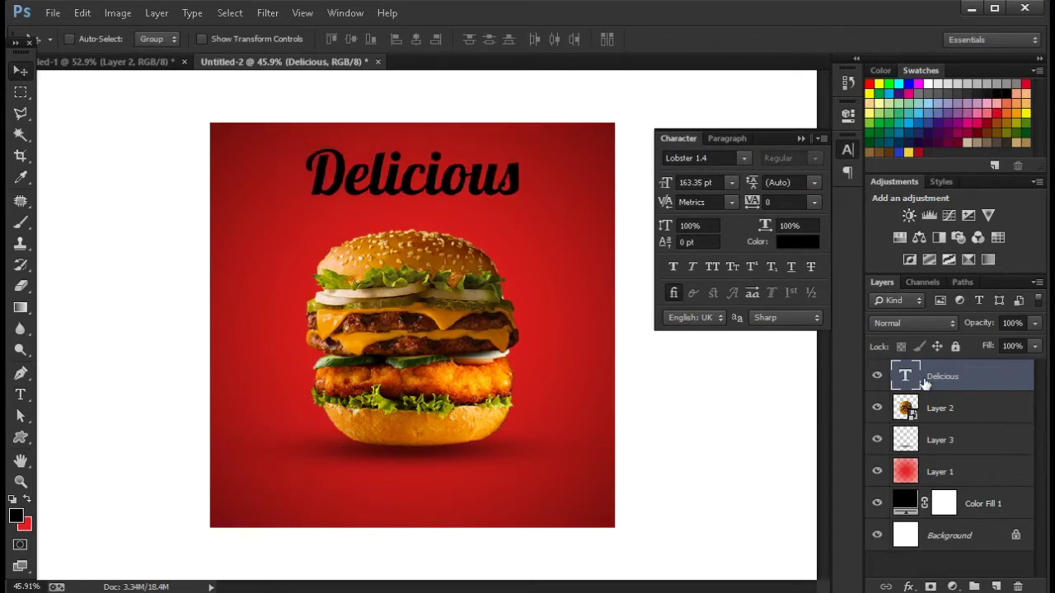
Colour the Delicious title white (ffffff).
double_click(905, 376)
left_click(798, 241)
type("ffffff")
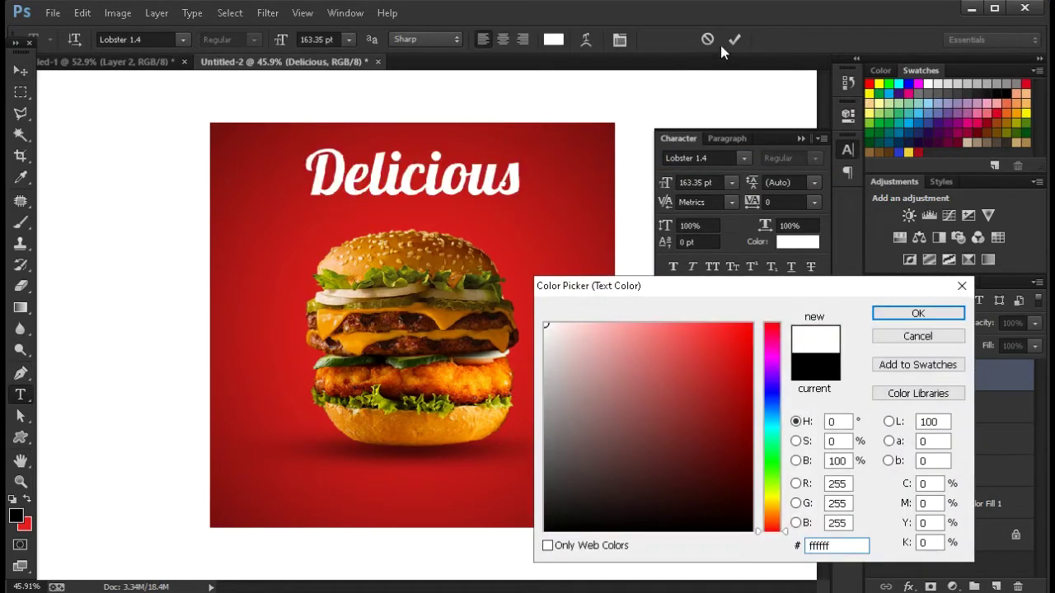
left_click(916, 313)
left_click(734, 39)
left_click(20, 70)
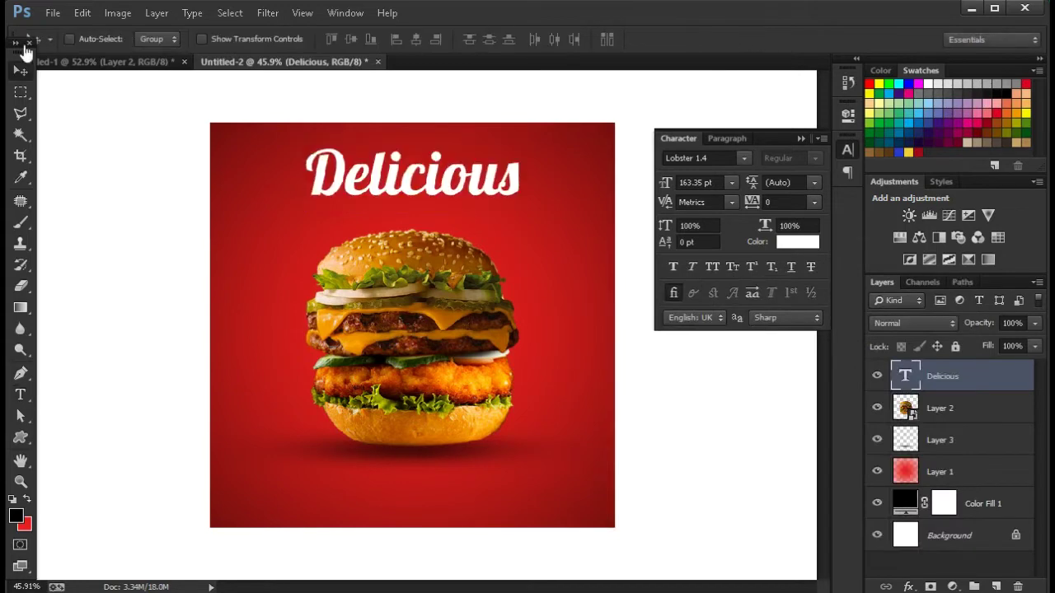
left_click(775, 142)
scroll(390, 133, "up", 2)
scroll(416, 196, "down", 1)
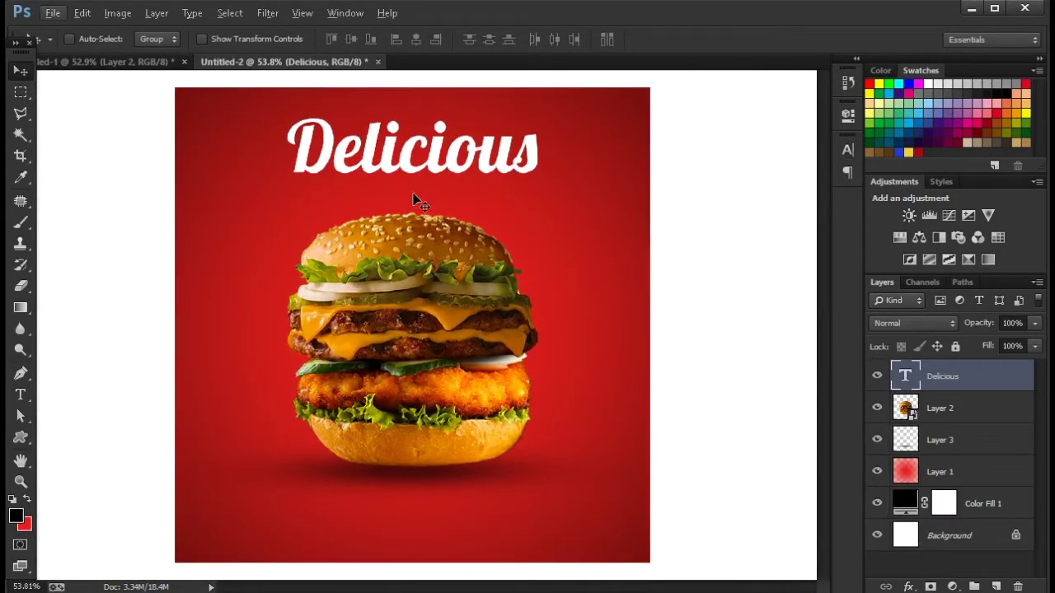
Shrink Delicious to 107.61 pt and retype a duplicate as 'burger'.
key("ctrl+t")
left_click_drag(542, 117, 505, 123)
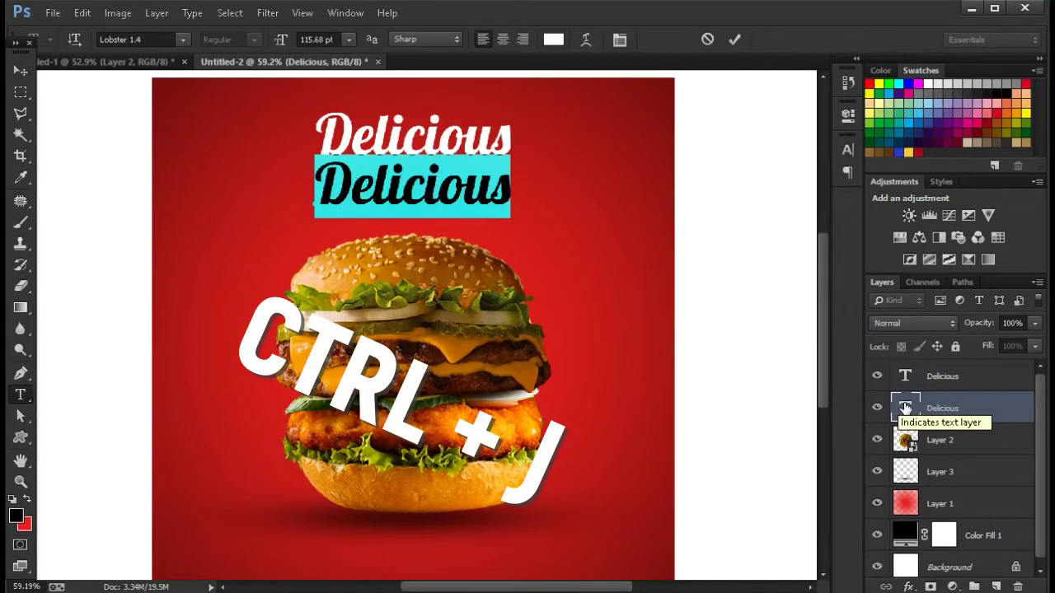
type("burger")
left_click(736, 41)
Set the burger line to All Caps in Helvetica Neue 45 Light.
double_click(905, 408)
left_click(847, 149)
key("ctrl+shift+k")
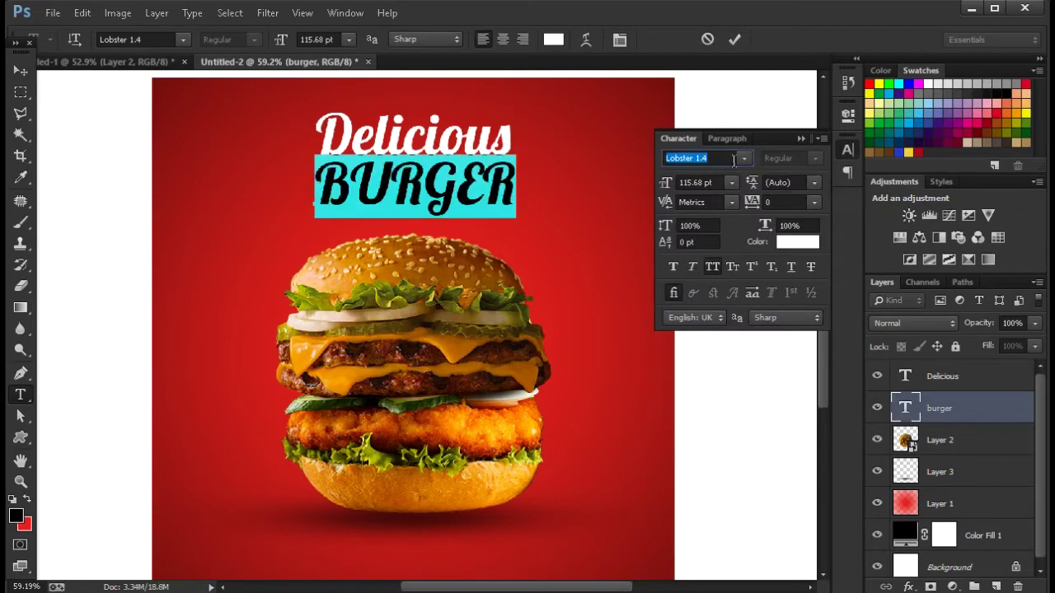
type("Helvetica Neue...")
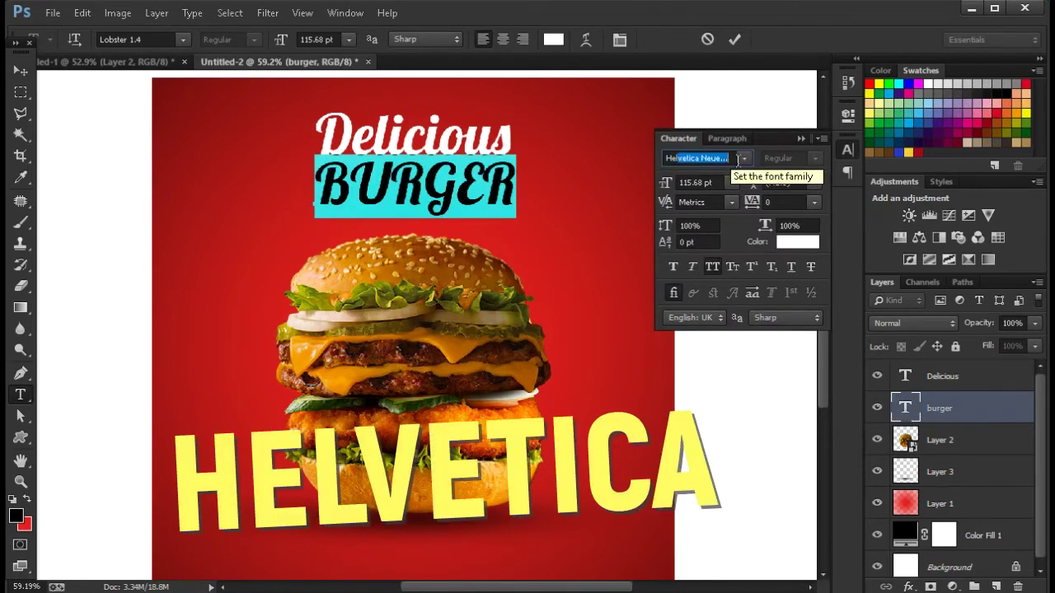
left_click(743, 159)
scroll(730, 305, "up", 5)
left_click(756, 188)
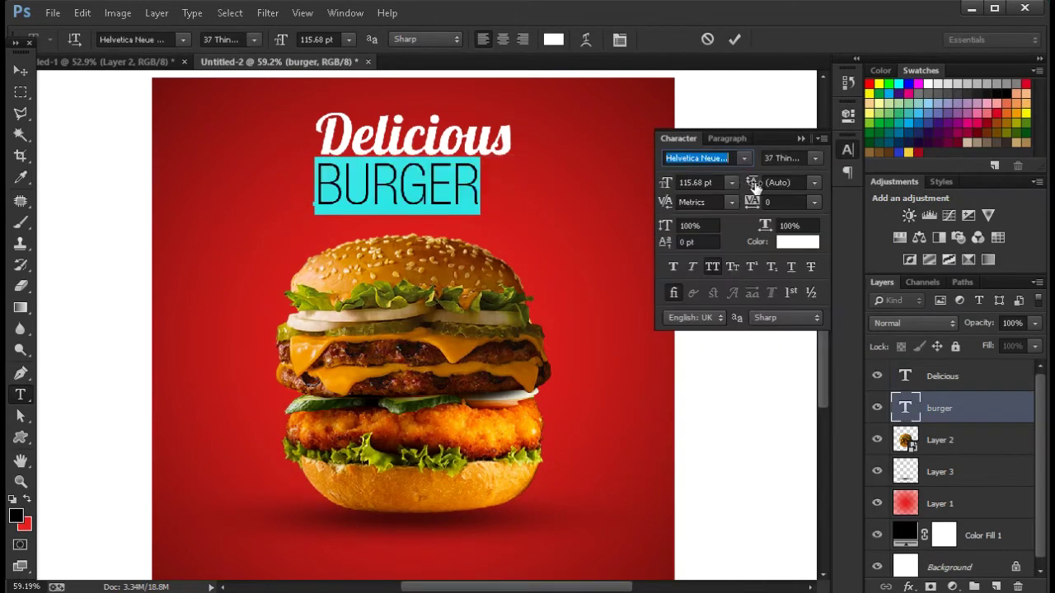
left_click(815, 158)
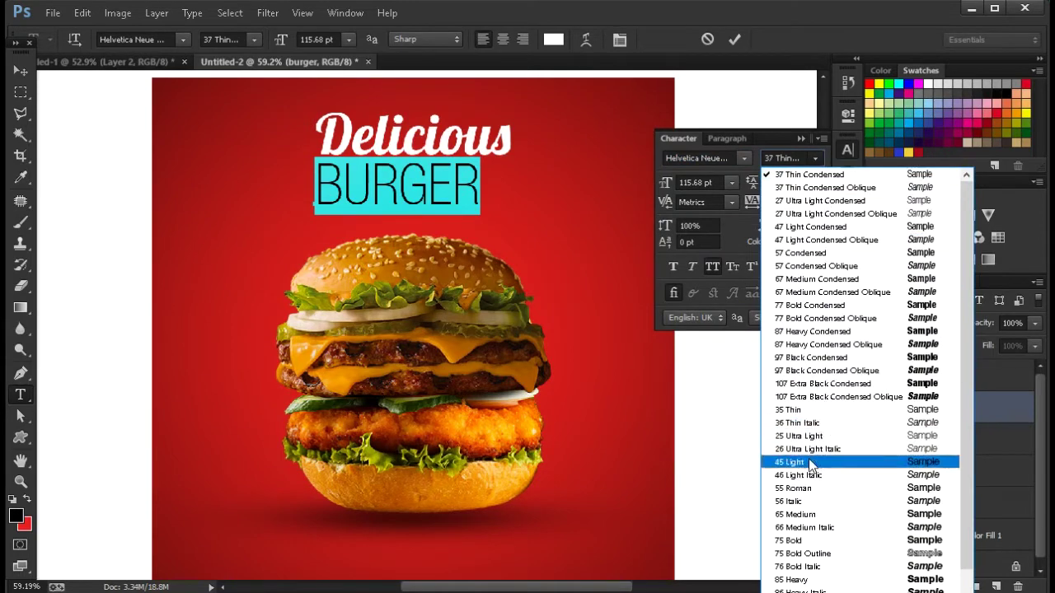
left_click(818, 462)
left_click(735, 39)
Place BURGER just below Delicious and nudge the Delicious title slightly down.
key("v")
left_click_drag(523, 207, 502, 161)
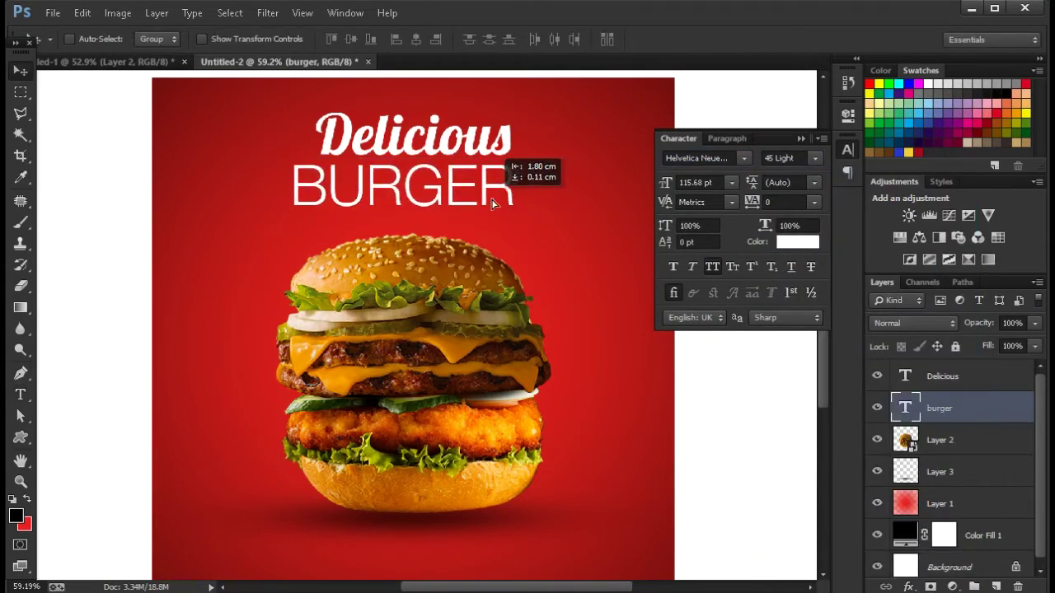
scroll(493, 215, "down", 3)
scroll(420, 235, "up", 3)
scroll(421, 235, "up", 3)
left_click(425, 136, "ctrl")
scroll(425, 136, "up", 3)
key("Down")
key("Down")
key("Down")
key("Down")
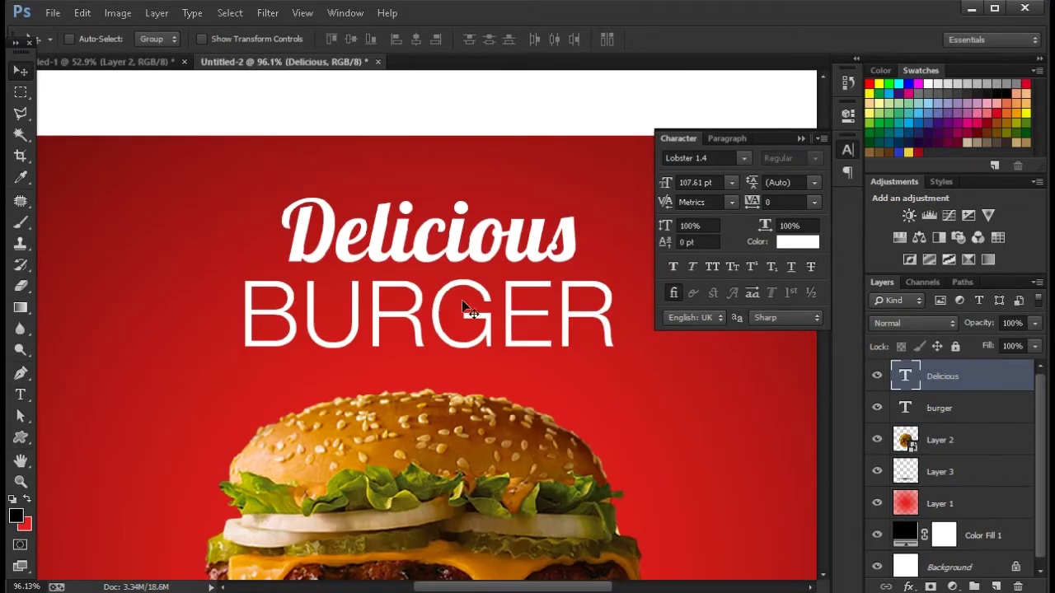
scroll(418, 318, "down", 2)
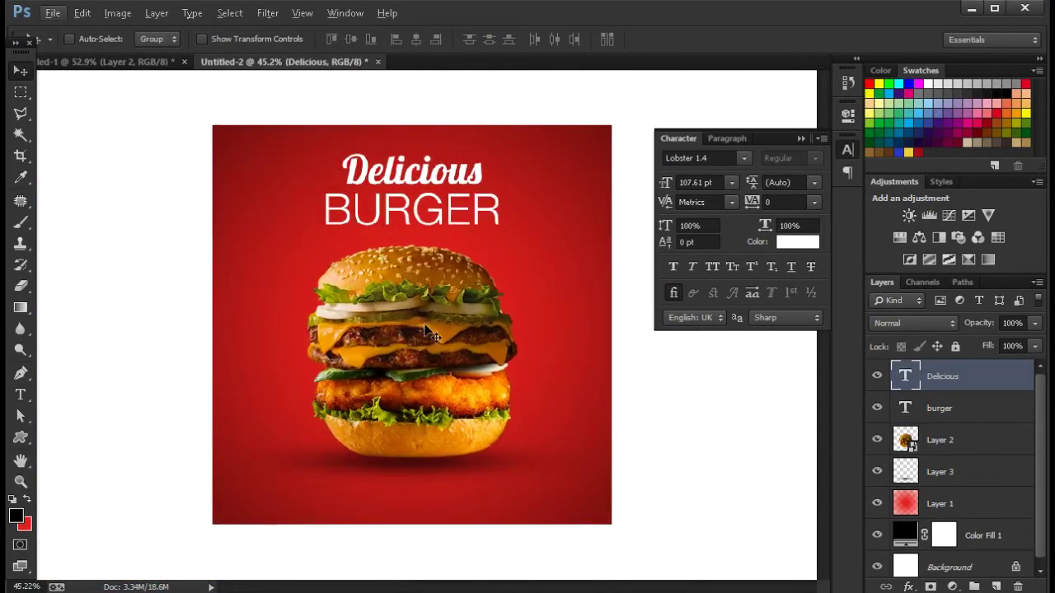
Draw a white 213 × 41 px rounded-rectangle button below the burger, then start a text layer beside it.
right_click(21, 441)
left_click(116, 448)
left_click_drag(363, 476, 442, 492)
left_click(616, 203)
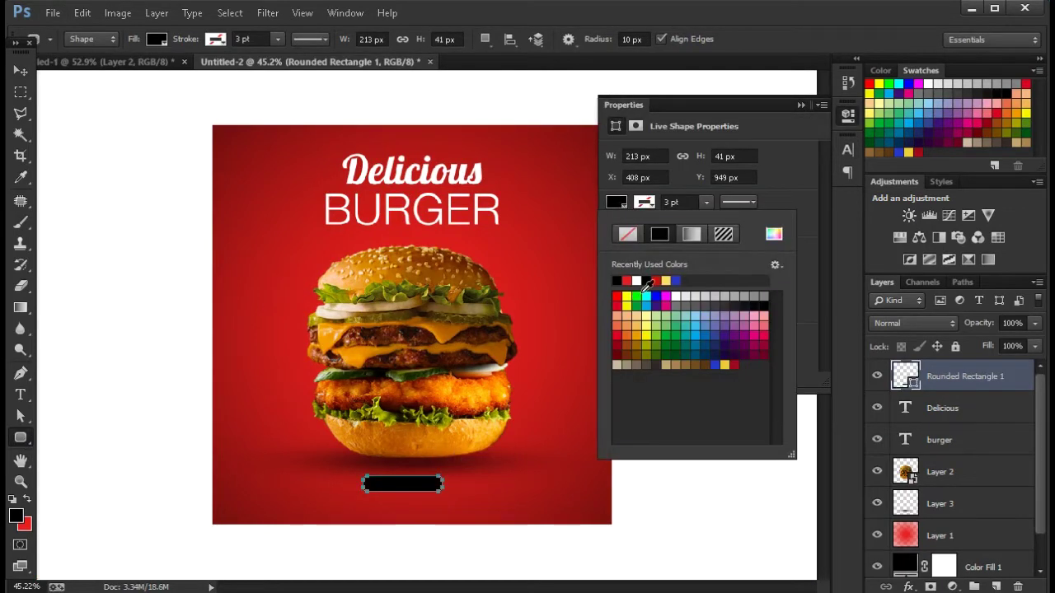
left_click(639, 283)
key("v")
key("t")
left_click(474, 484)
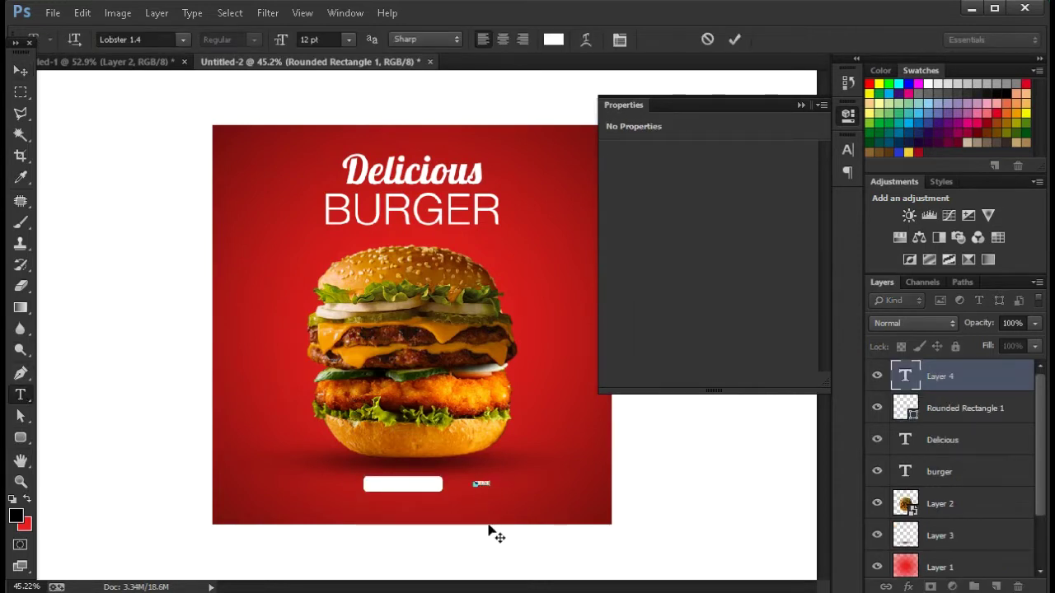
type("ORDER NOW")
Colour the ORDER NOW label red and move it onto the white button.
double_click(905, 377)
left_click(553, 39)
left_click(524, 244)
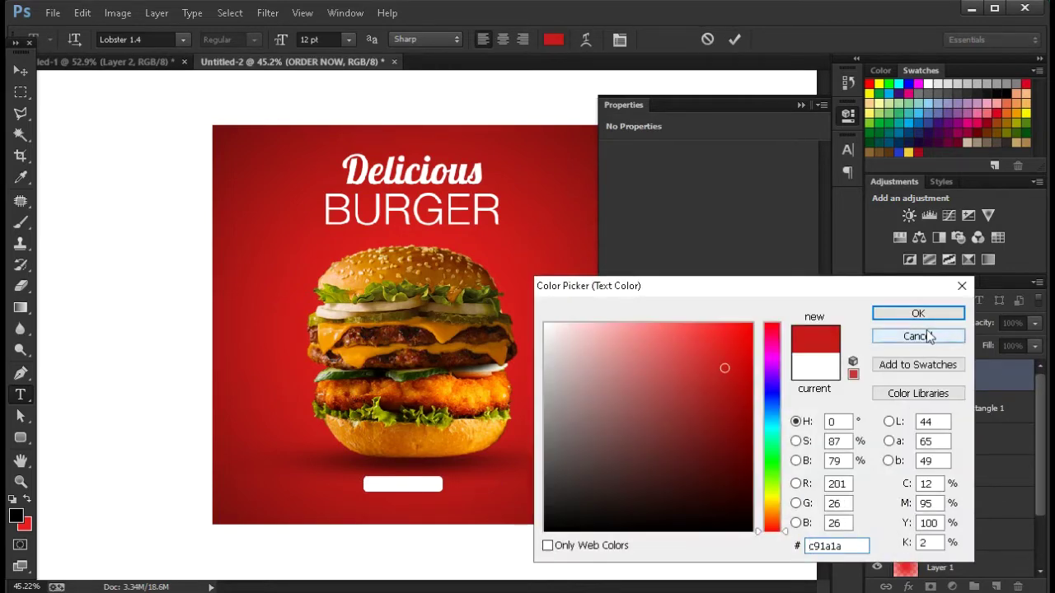
left_click(885, 311)
key("ctrl+Return")
key("v")
left_click_drag(477, 483, 436, 511)
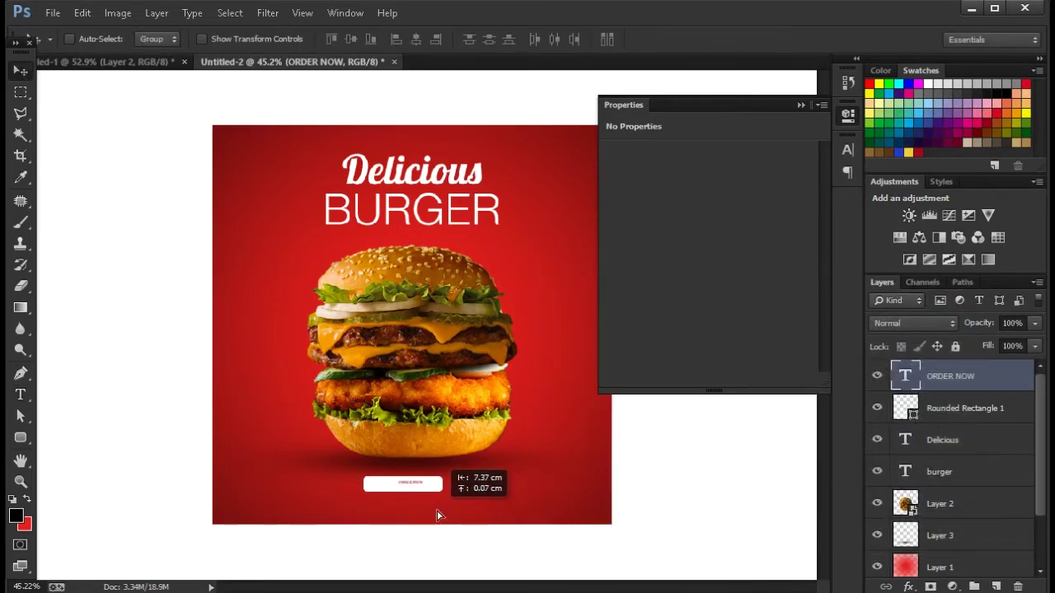
Set the ORDER NOW label in Helvetica Neue LT Std 75 Bold.
scroll(436, 512, "up", 3)
scroll(404, 511, "up", 2)
scroll(403, 512, "up", 2)
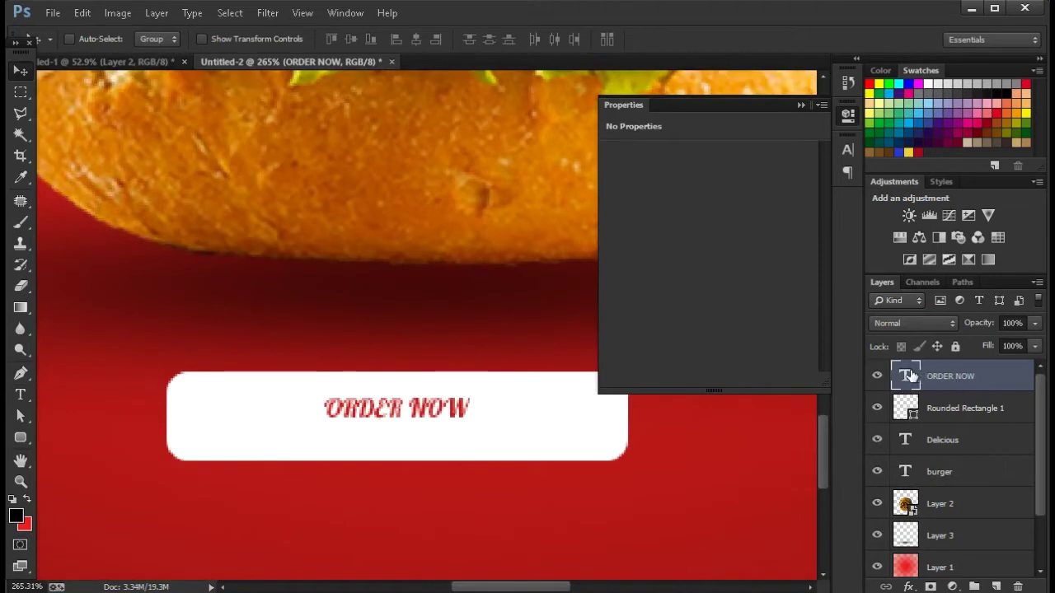
double_click(905, 376)
type("HEL")
key("ctrl+z")
key("ctrl+z")
key("ctrl+z")
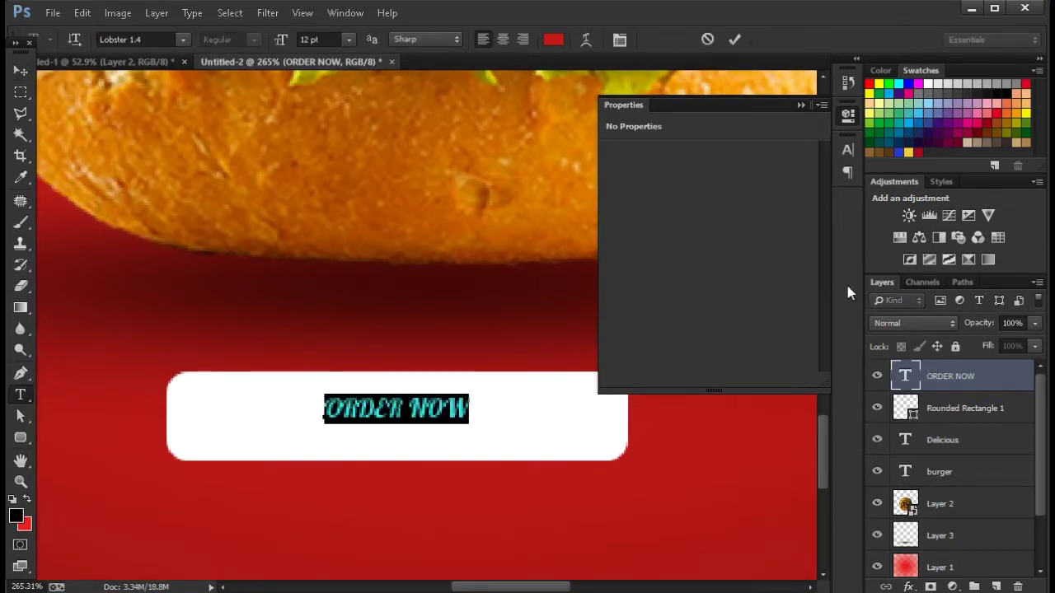
left_click(848, 151)
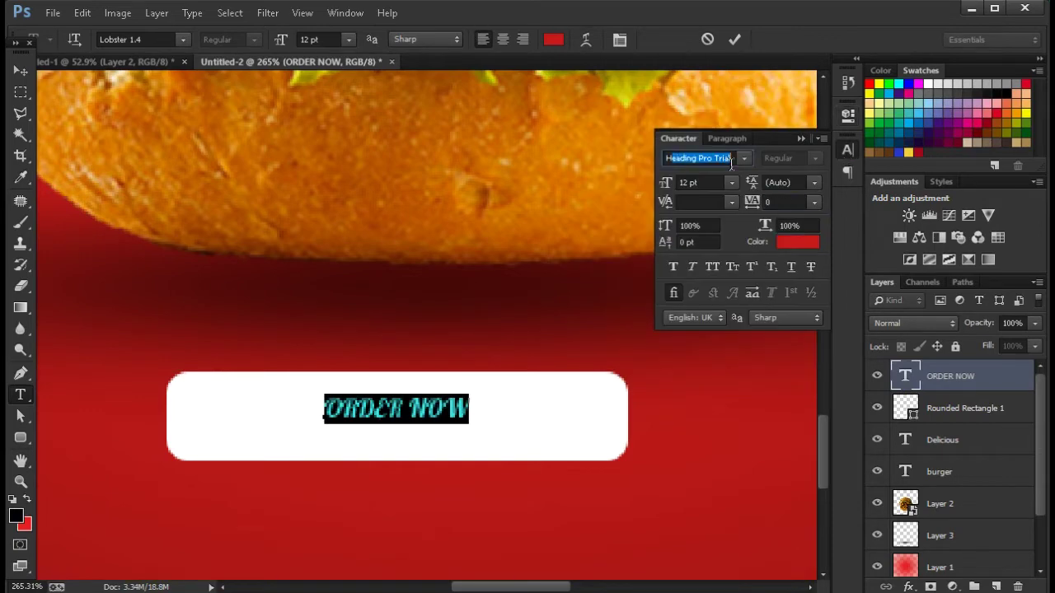
key("Return")
left_click(814, 158)
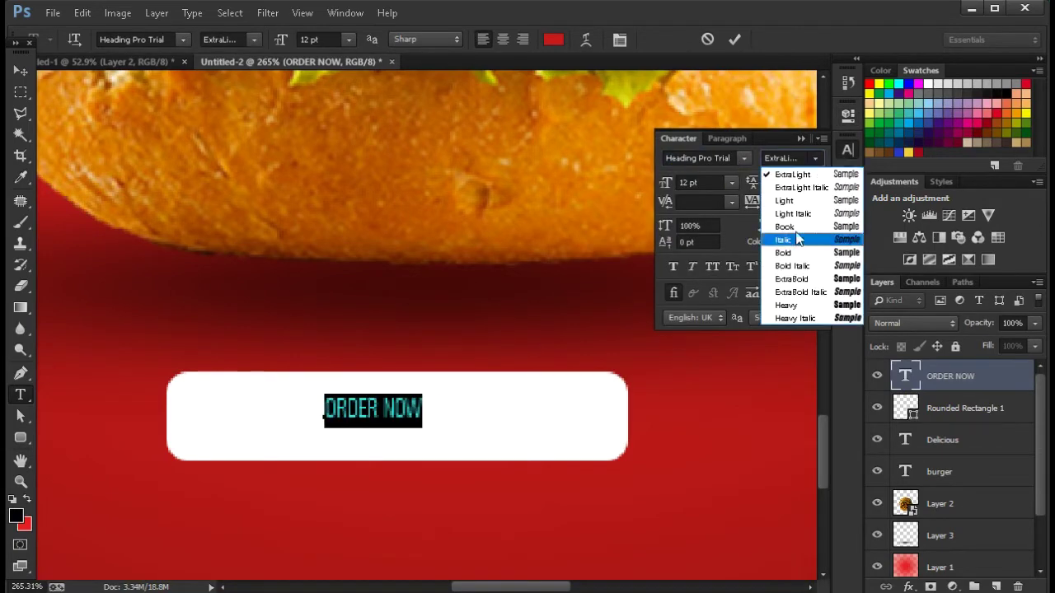
left_click(754, 144)
left_click(743, 157)
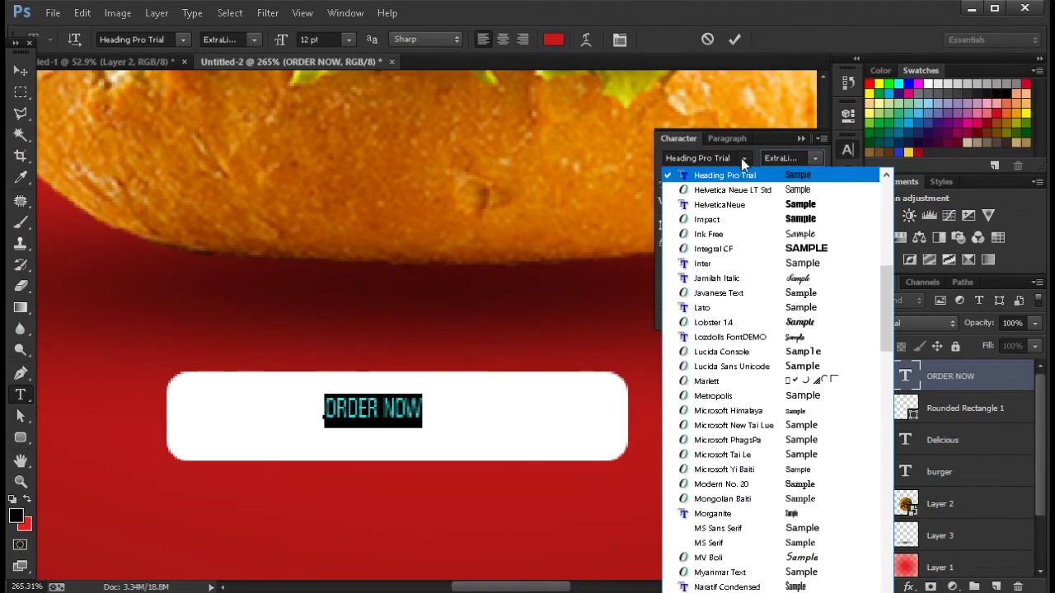
left_click(732, 190)
left_click(815, 157)
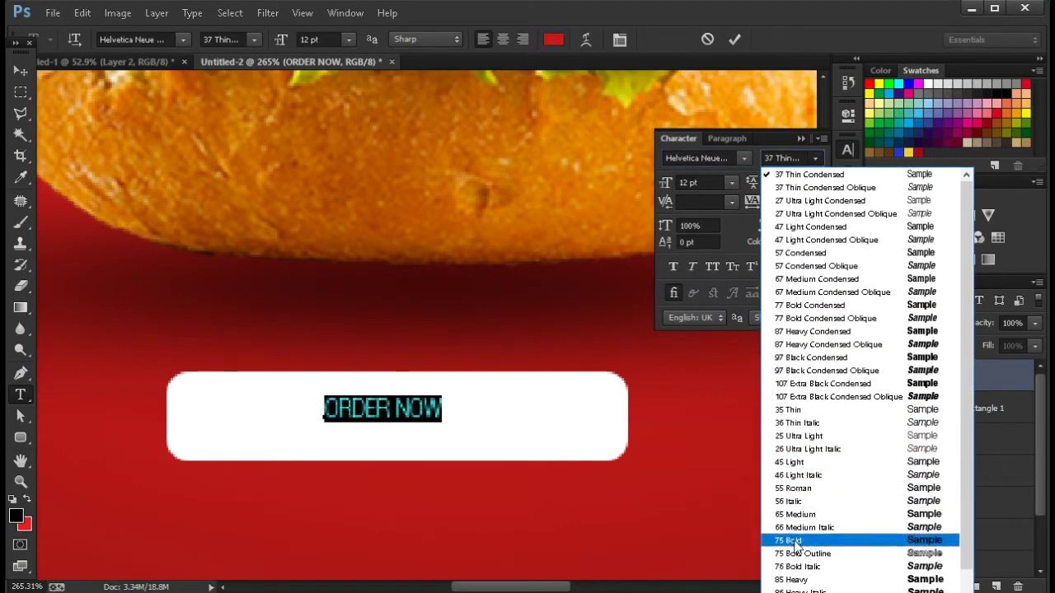
left_click(790, 541)
left_click(735, 39)
Enlarge ORDER NOW to fill the button and centre both below the burger.
key("v")
key("ctrl+t")
mouse_move(498, 428)
left_mouse_down()
mouse_move(645, 449)
mouse_move(494, 435)
left_mouse_up()
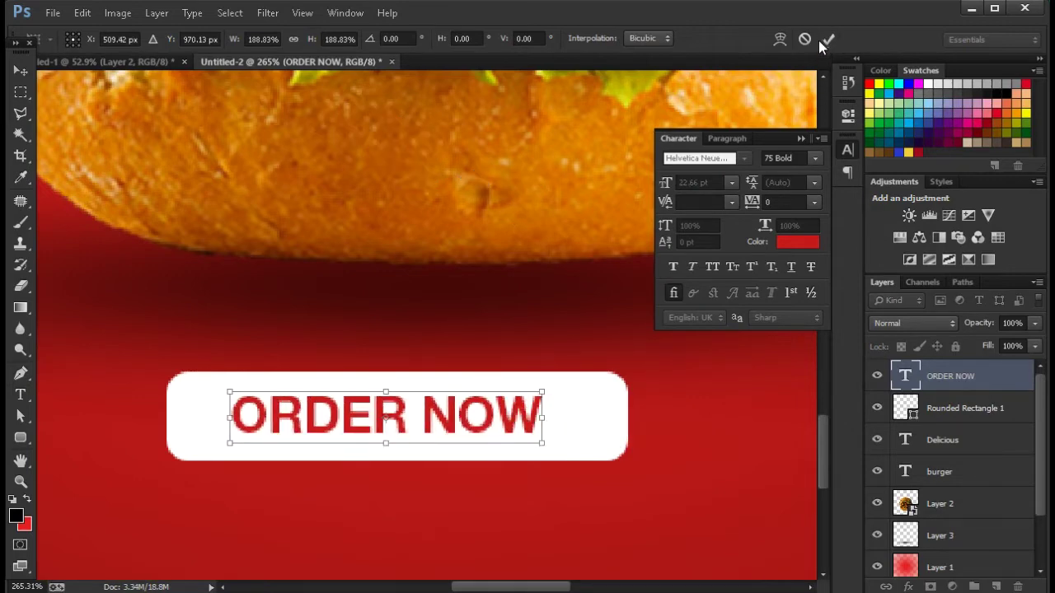
left_click(828, 39)
scroll(395, 487, "down", 5)
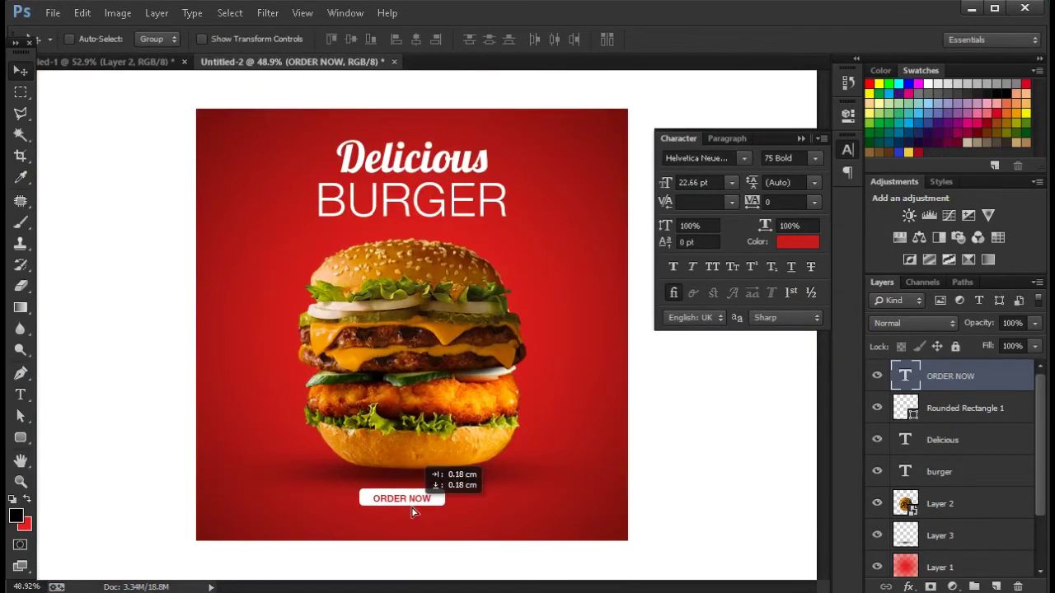
left_click_drag(411, 506, 431, 454)
scroll(405, 498, "up", 3)
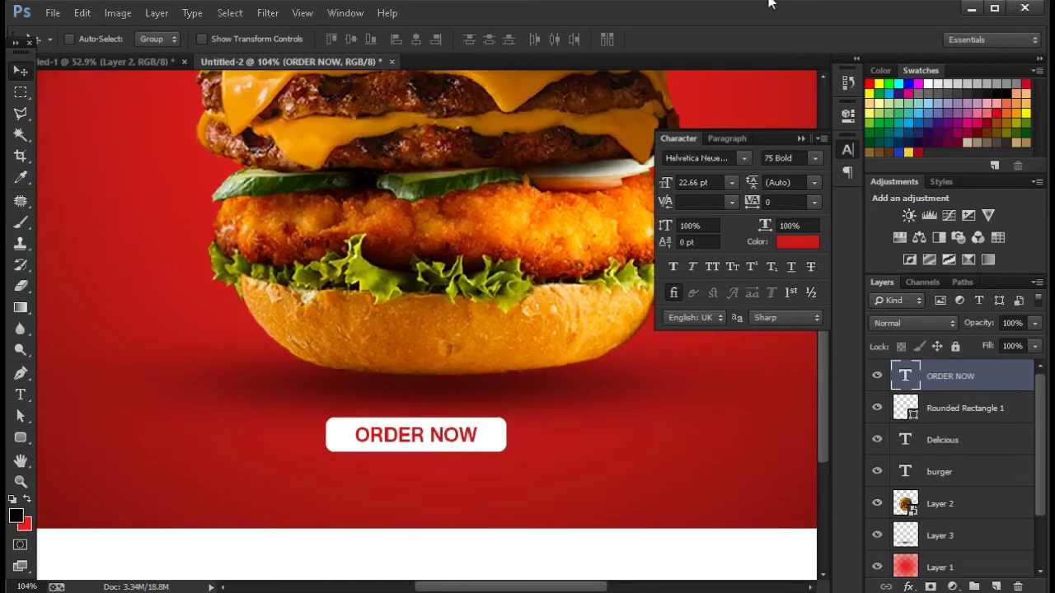
scroll(486, 341, "down", 3)
left_click_drag(440, 449, 450, 454)
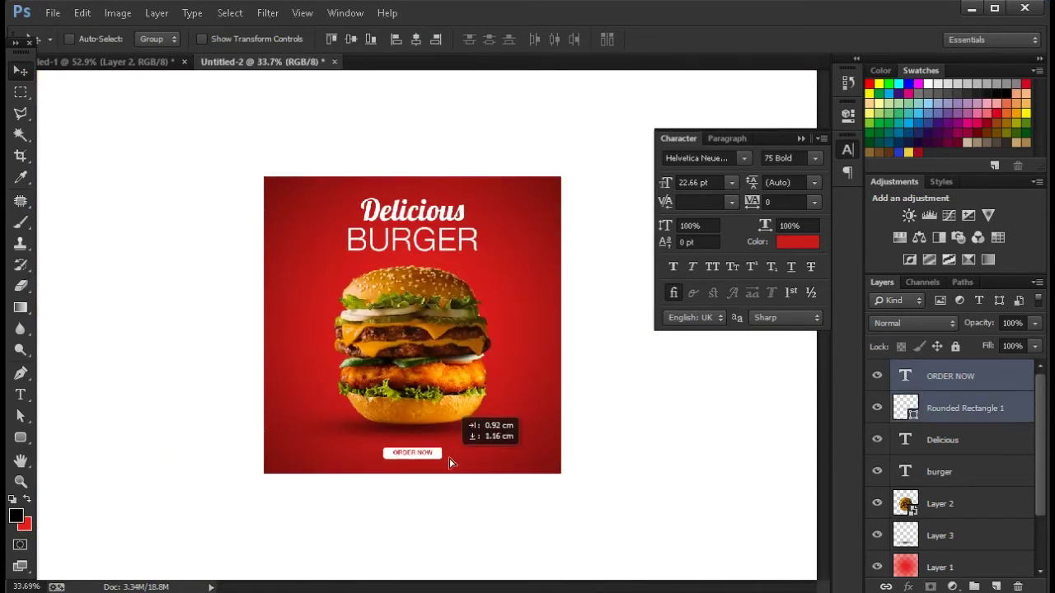
scroll(450, 454, "up", 1)
left_click_drag(21, 438, 81, 459)
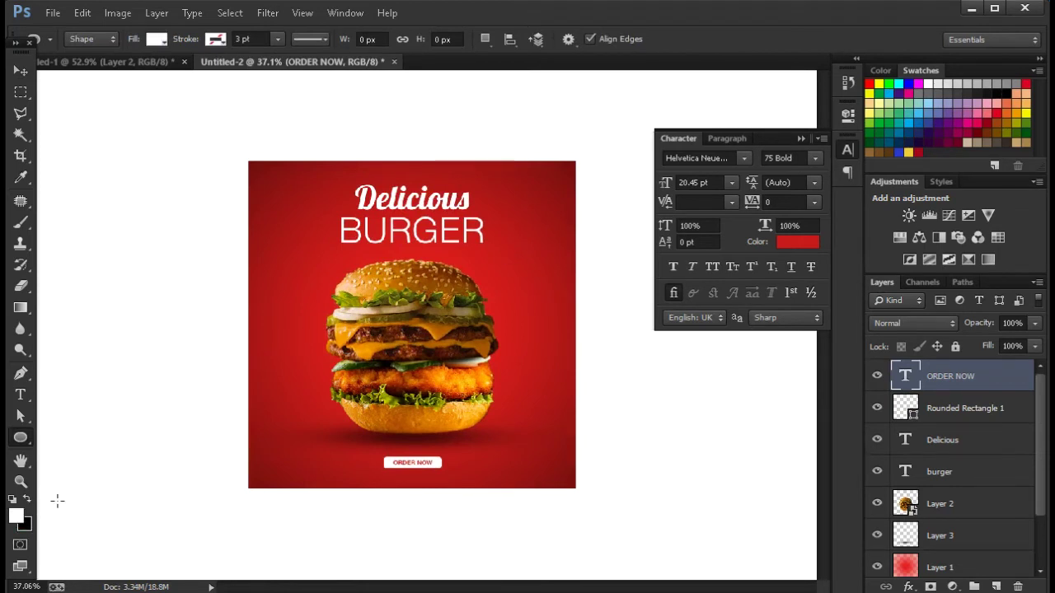
Draw a white circle beside the burger and add scaled-up '30% OFF' text on it.
left_click_drag(501, 262, 542, 304)
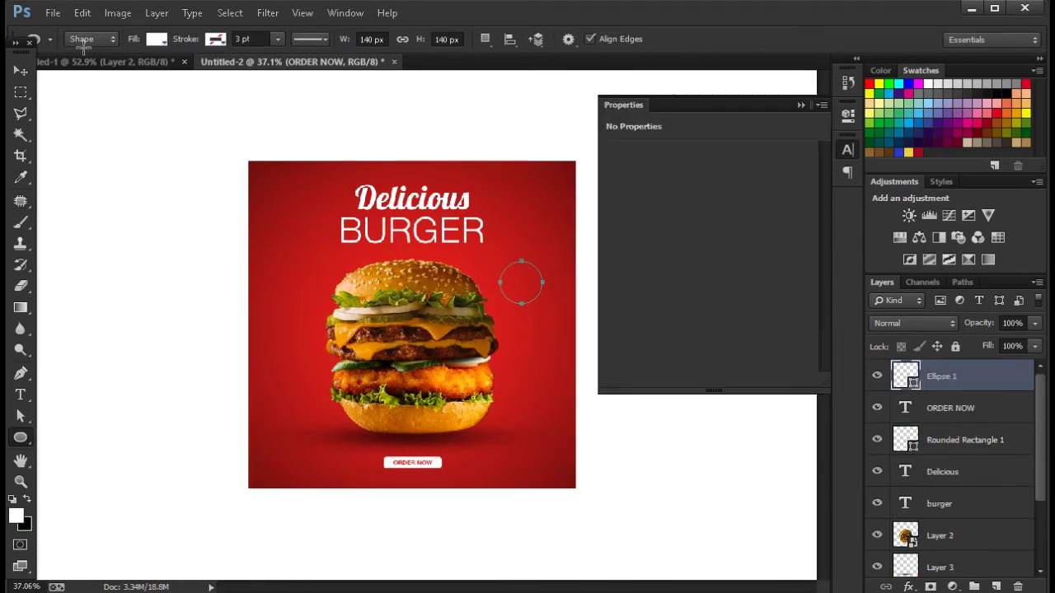
left_click(21, 69)
left_click(738, 165)
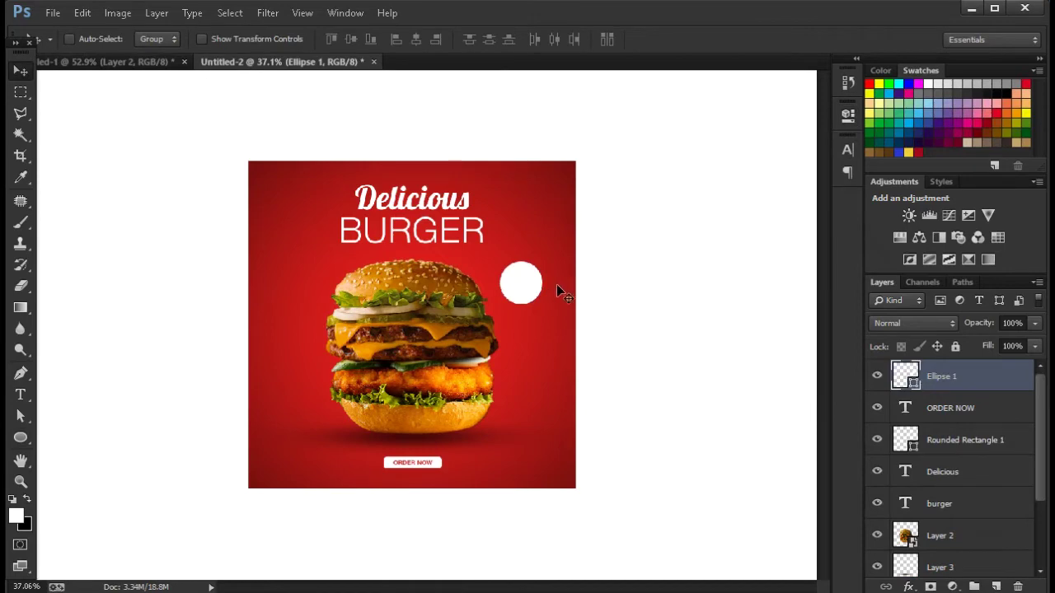
scroll(556, 288, "up", 3)
left_click(20, 395)
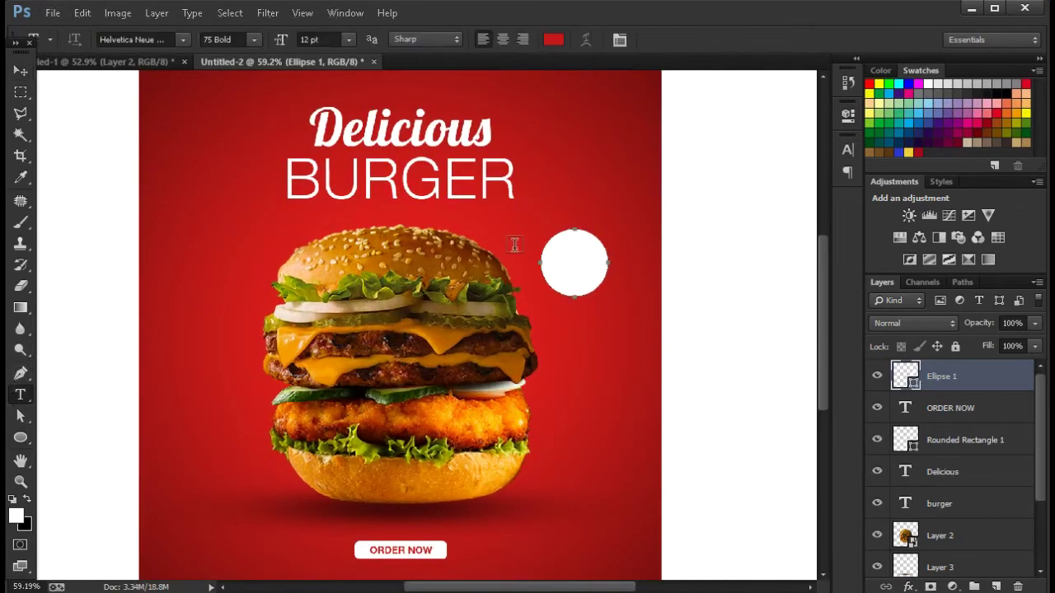
left_click_drag(632, 259, 627, 275)
key("Return")
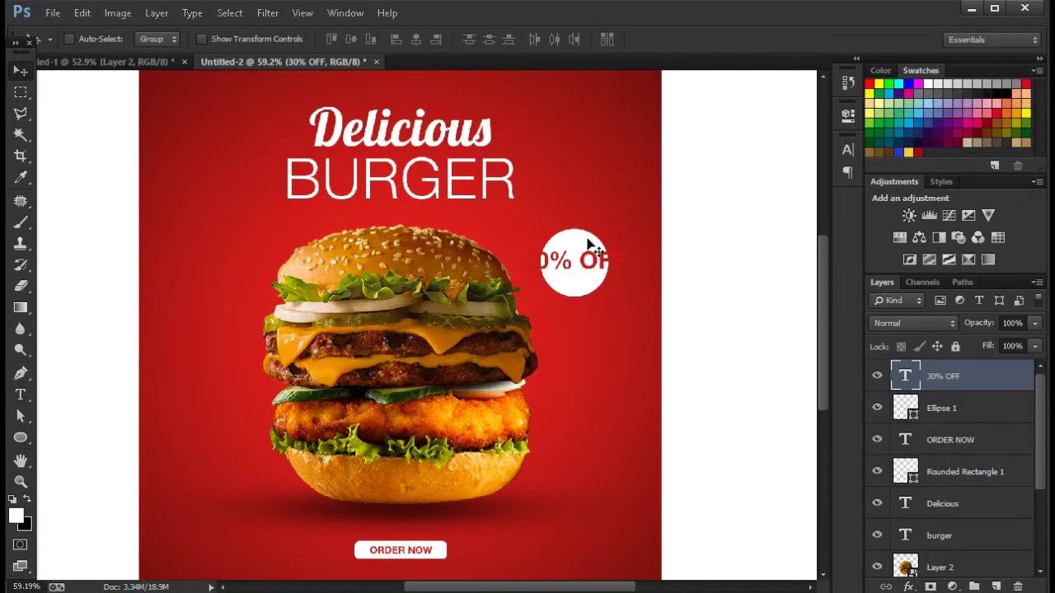
Break the '30% OFF' text onto two lines.
left_click(21, 394)
left_click(574, 261)
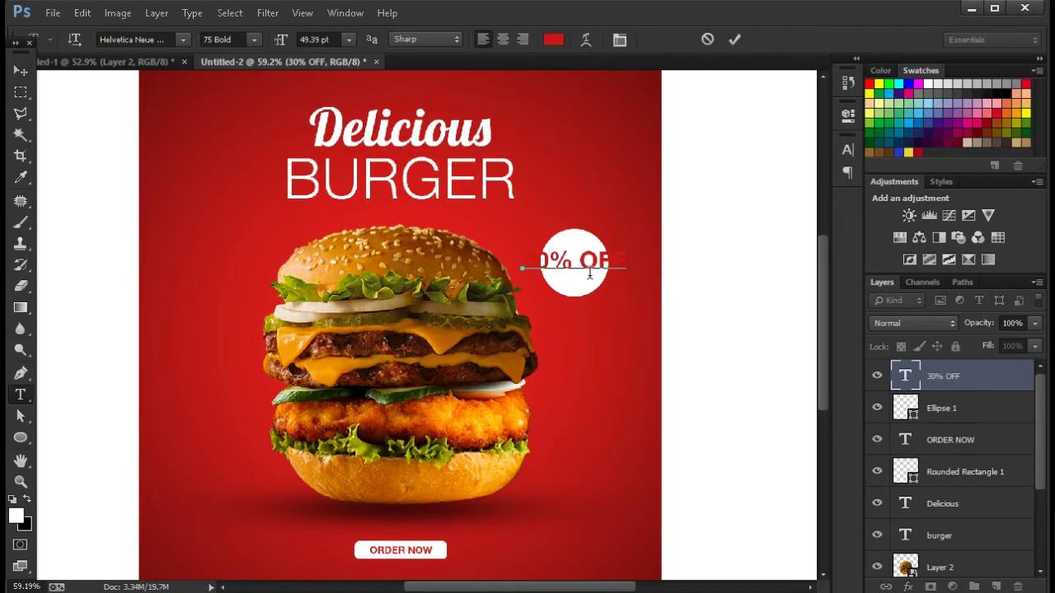
key("Return")
key("ctrl+Return")
Centre the '30% OFF' text in the circle and shrink it to about 82%.
left_click(21, 71)
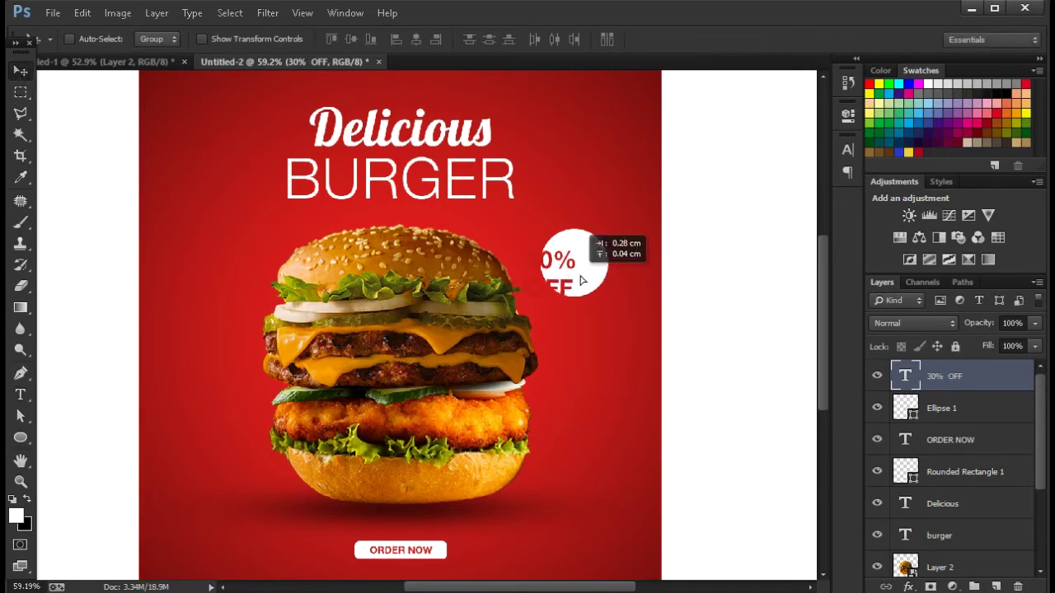
left_click_drag(576, 275, 624, 244)
scroll(618, 229, "up", 5)
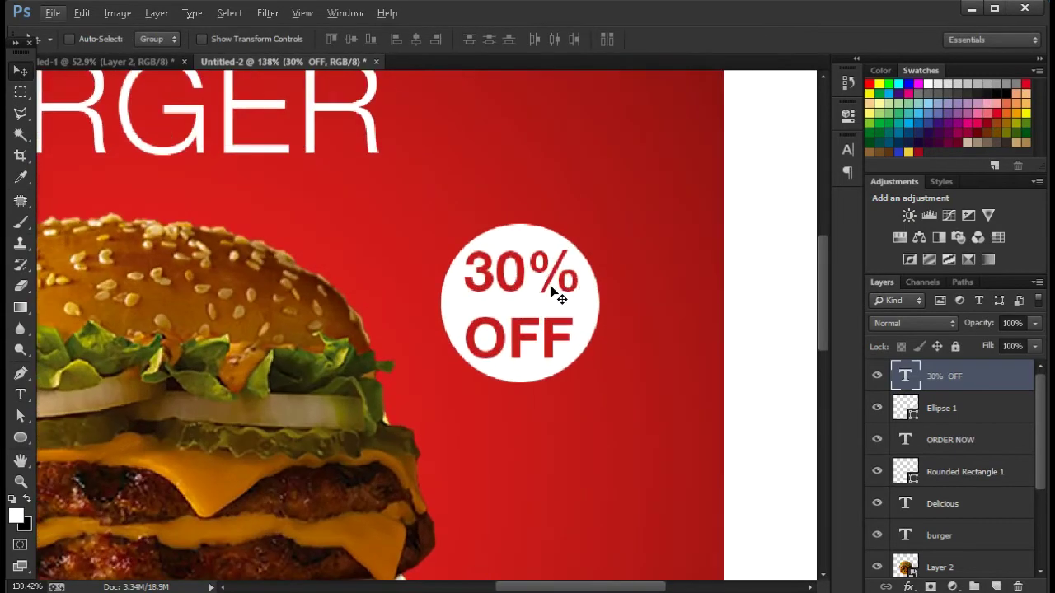
key("ctrl+t")
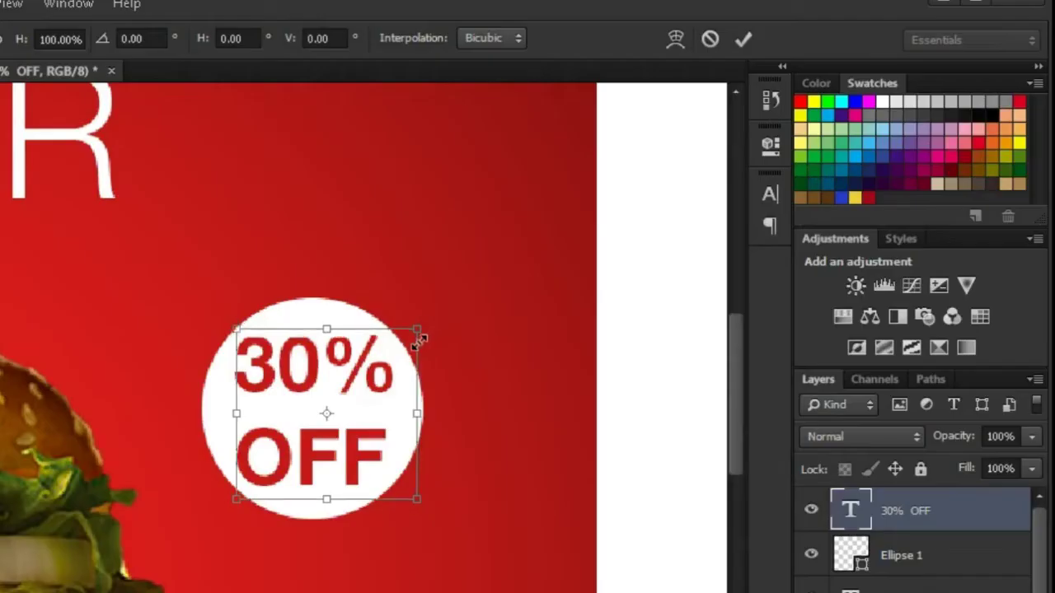
left_click_drag(607, 251, 562, 286)
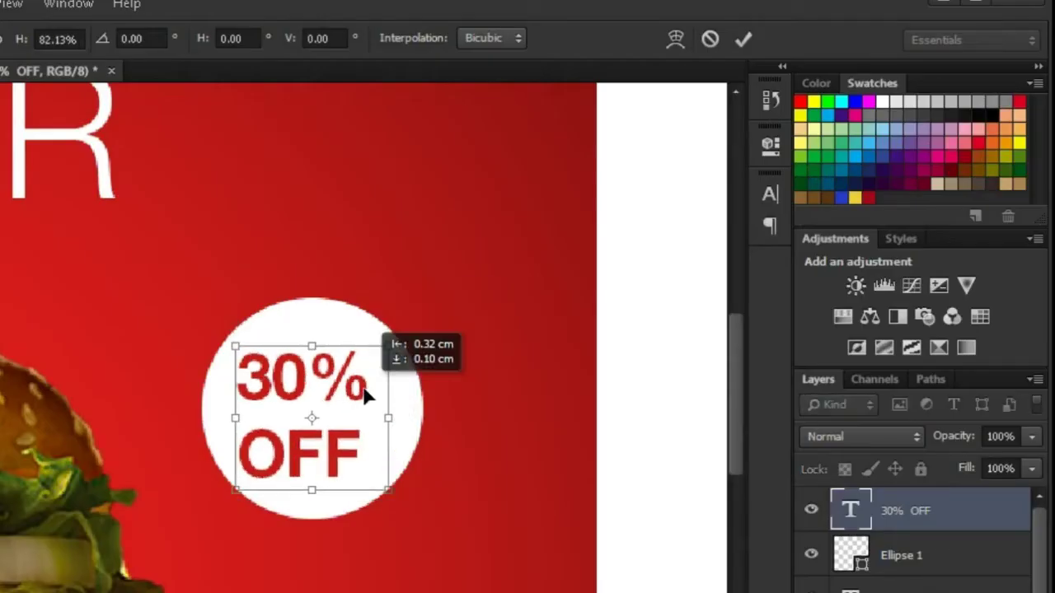
left_click(743, 39)
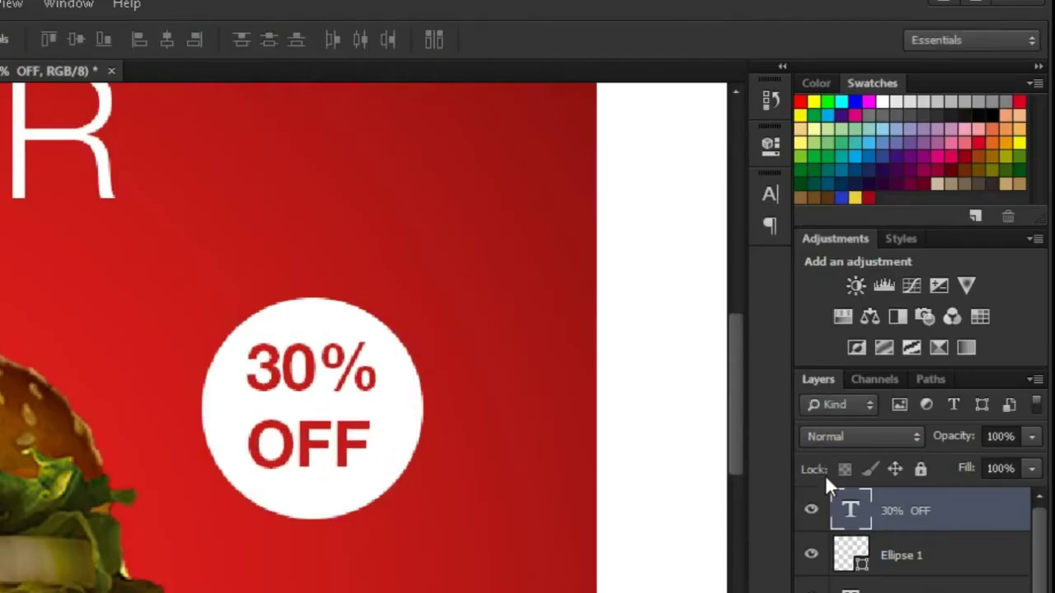
Tighten the badge text's leading to 40 pt and nudge it slightly down.
double_click(850, 511)
left_click(769, 195)
left_click(700, 239)
left_click(723, 239)
left_click(725, 584)
key("Down")
key("Down")
key("Down")
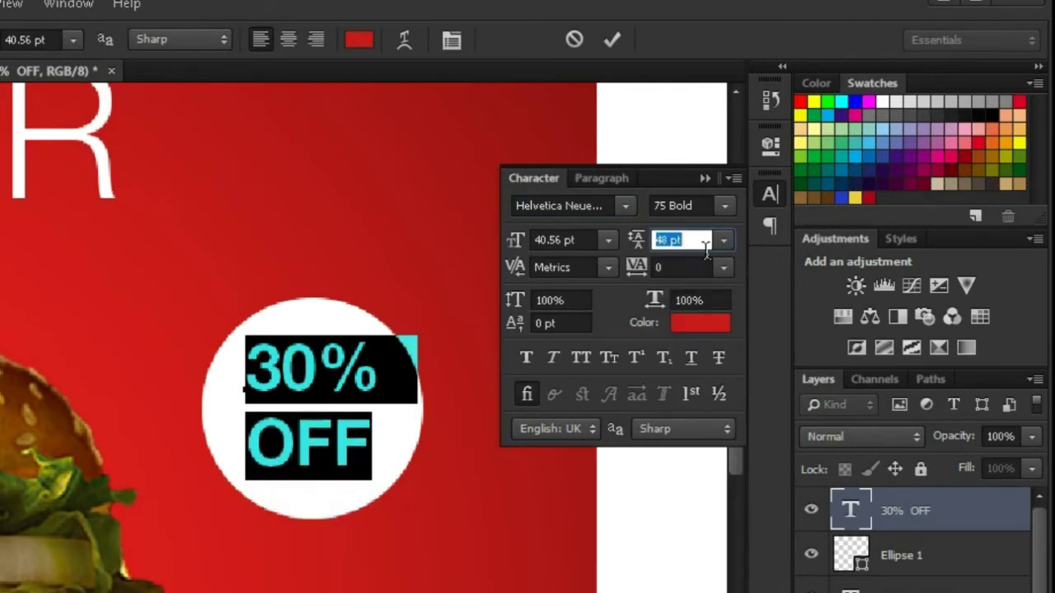
type("40")
left_click(611, 39)
left_click_drag(349, 372, 351, 387)
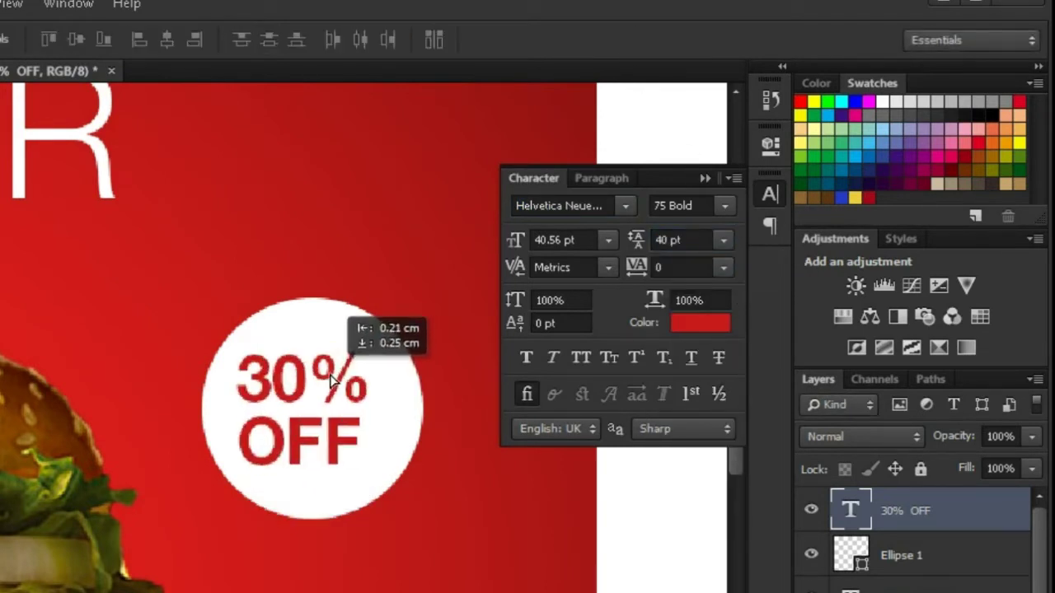
Change the word 'OFF' to the thin 45 Light font weight.
double_click(376, 453)
left_click_drag(377, 457, 271, 458)
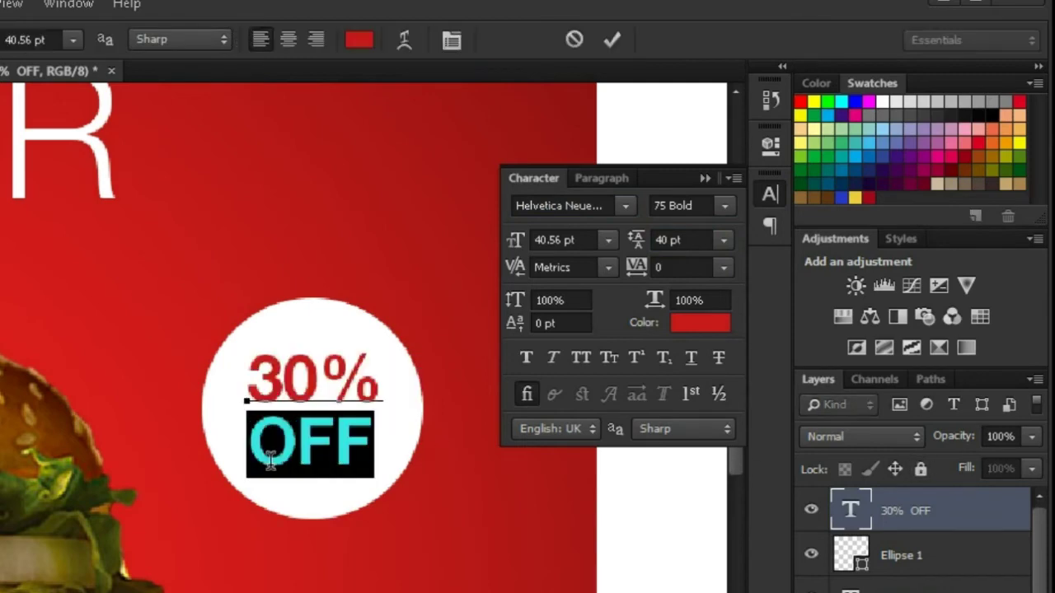
left_click(728, 207)
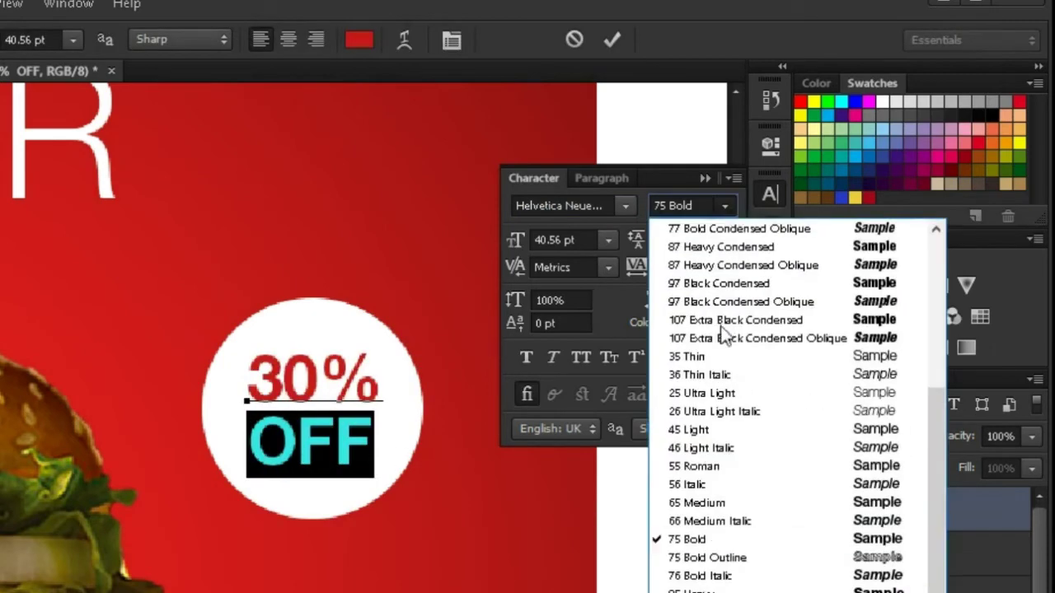
left_click(699, 503)
left_click(722, 206)
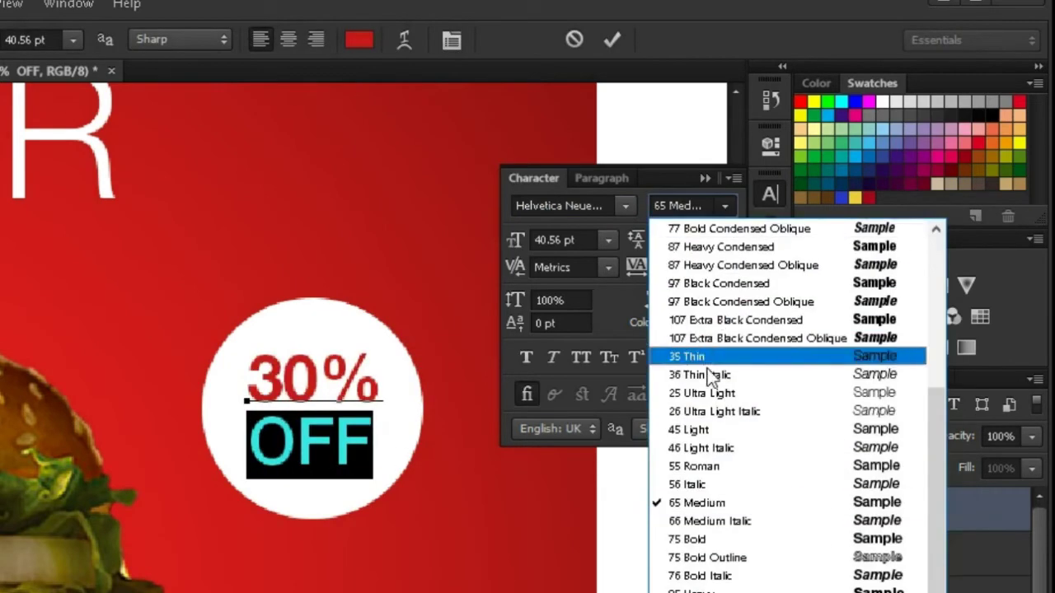
left_click(701, 430)
left_click(612, 38)
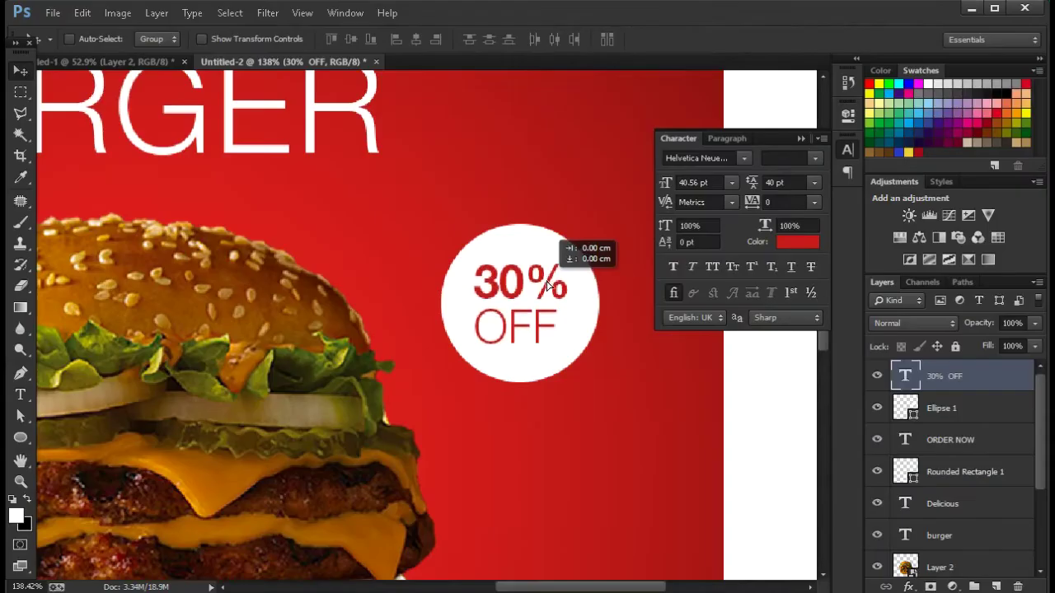
Try warping the Ellipse 1 circle, then discard the warp.
left_click(950, 412)
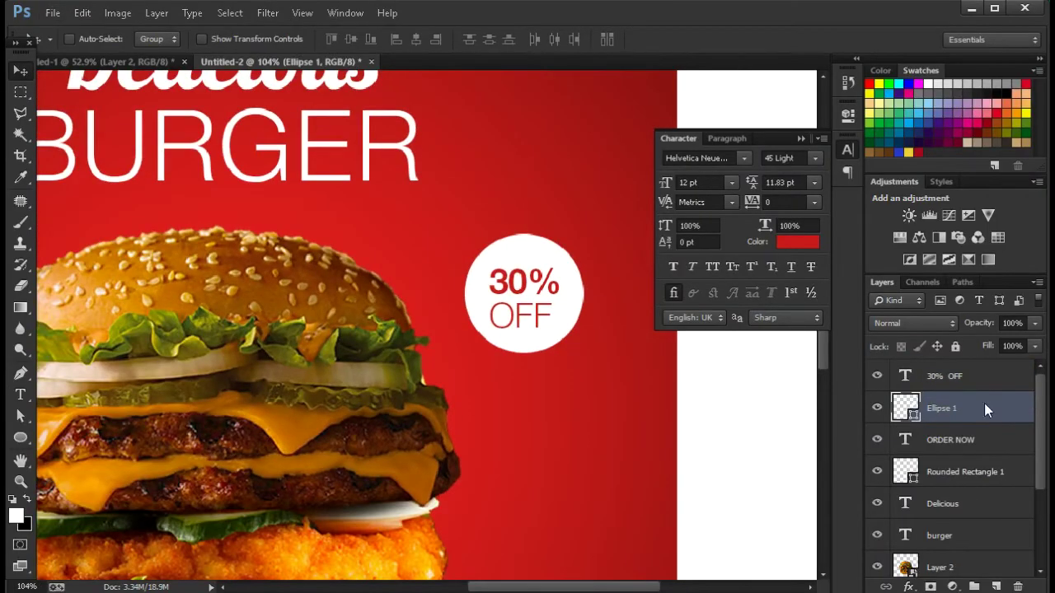
key("ctrl+t")
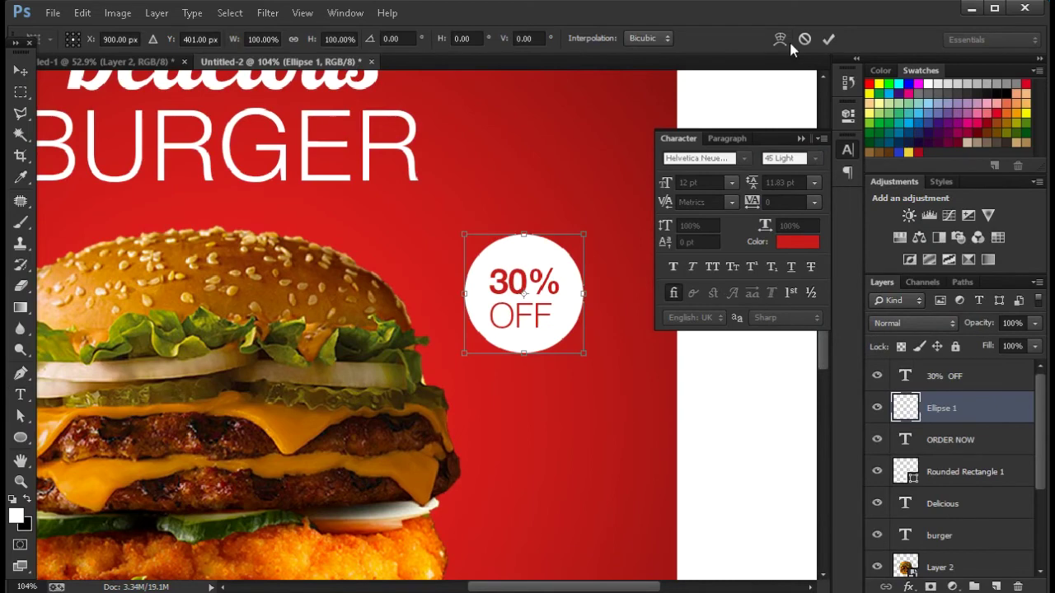
left_click(780, 41)
mouse_move(553, 258)
left_mouse_down()
mouse_move(485, 305)
mouse_move(473, 276)
mouse_move(514, 322)
mouse_move(490, 286)
left_mouse_up()
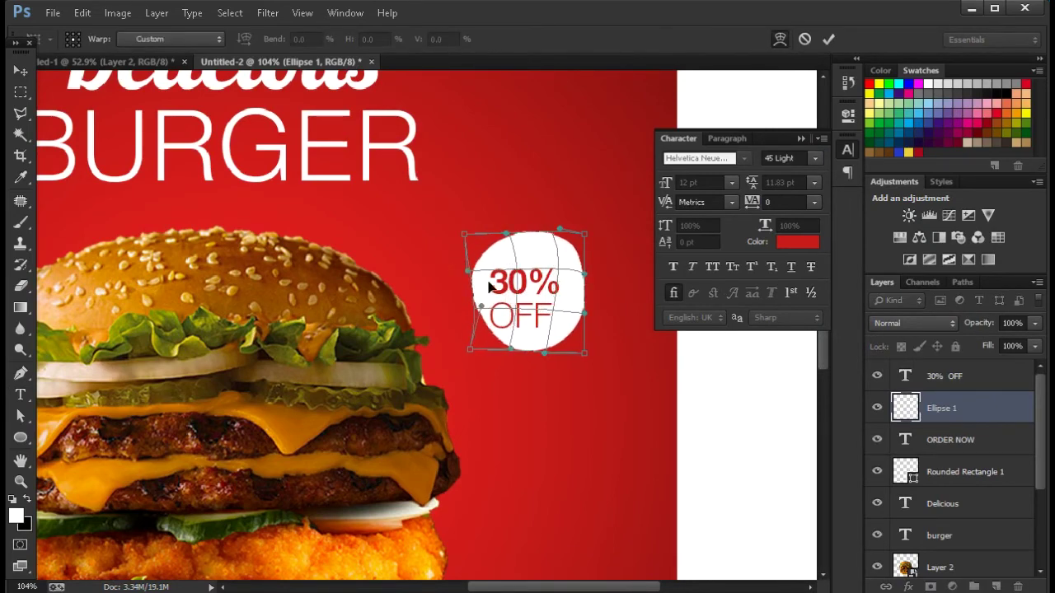
key("Escape")
Scale the circle and '30% OFF' text together to about 94%, then fit the poster in view.
left_click(944, 376, "ctrl")
scroll(528, 297, "up", 1)
key("ctrl+t")
left_click_drag(600, 200, 589, 216)
left_click(828, 39)
key("ctrl+0")
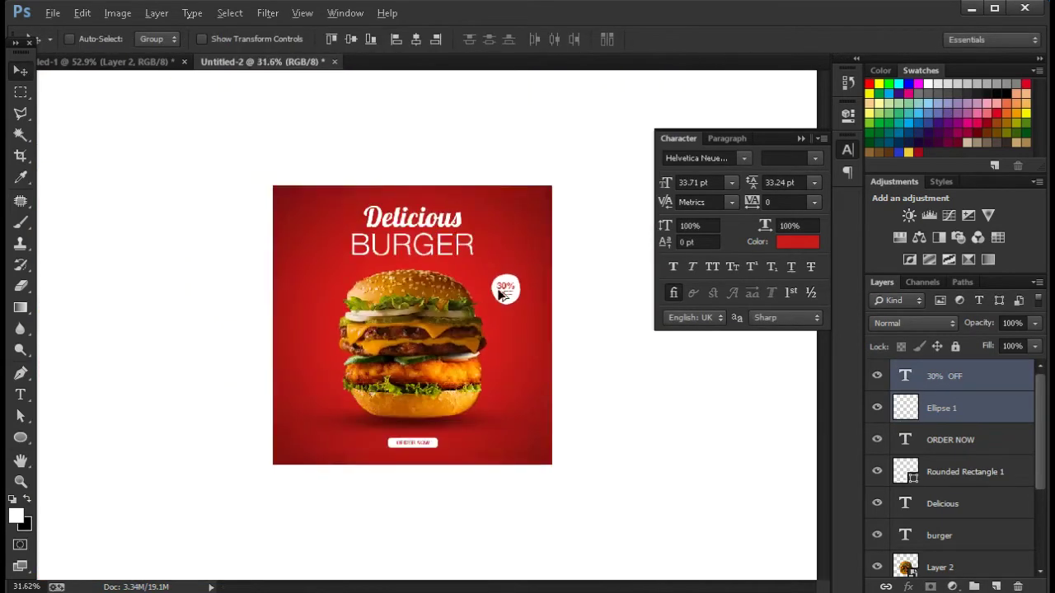
scroll(960, 532, "down", 2)
Add a new empty layer above the red glow Layer 1.
left_click(968, 505)
scroll(973, 535, "down", 1)
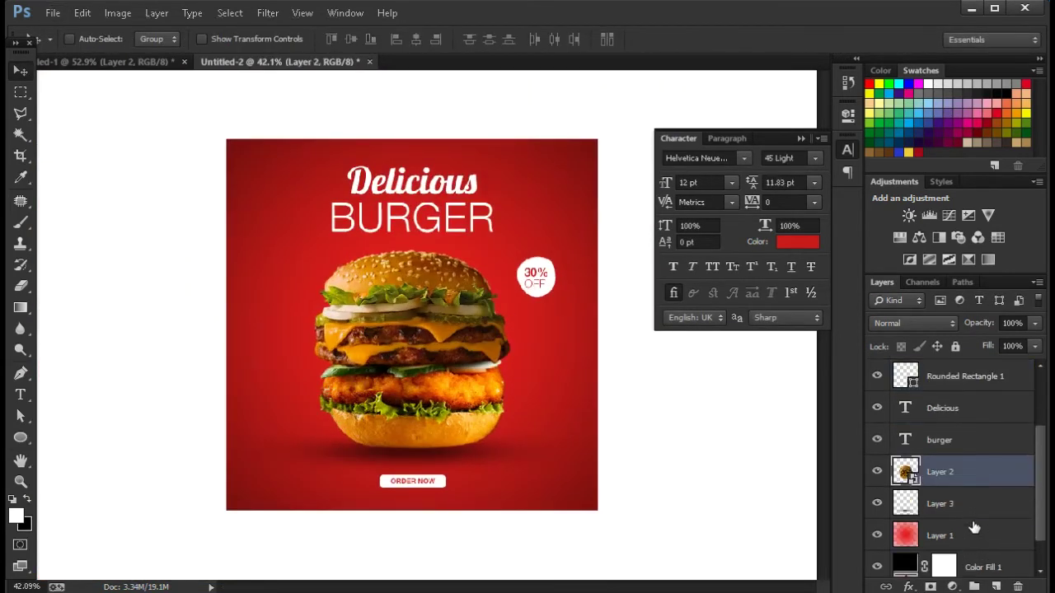
left_click(973, 534)
left_click(996, 587)
Draw the white Wave custom shape across the poster.
left_click(21, 222)
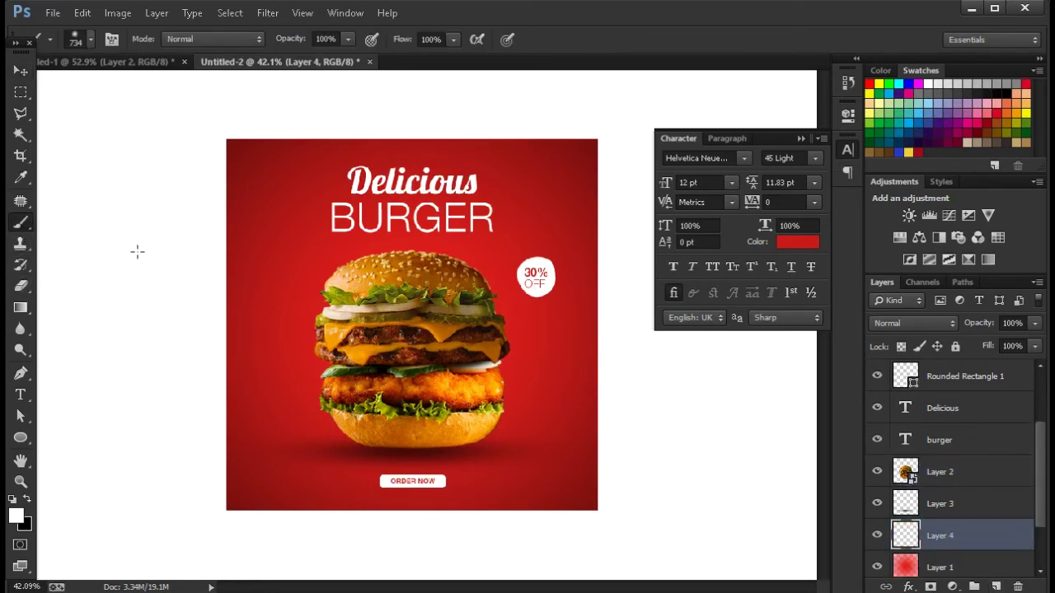
left_click_drag(22, 441, 77, 509)
left_click(627, 38)
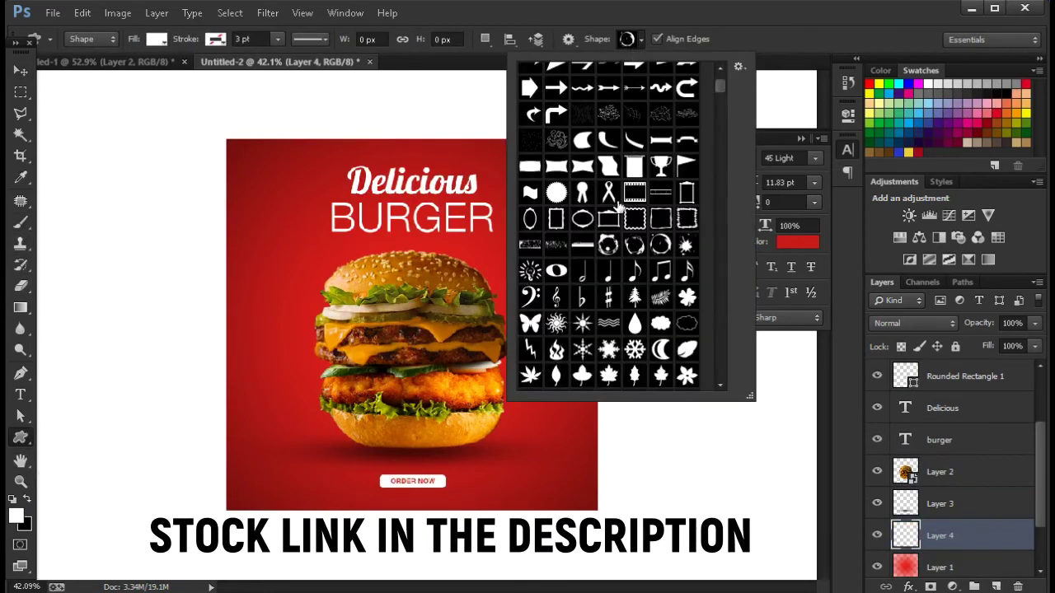
double_click(610, 328)
left_click_drag(202, 253, 680, 473)
Move the wave stripes down-left and enlarge them to span the poster behind the burger.
left_click(21, 74)
mouse_move(567, 362)
left_mouse_down()
mouse_move(529, 387)
mouse_move(543, 381)
mouse_move(608, 418)
left_mouse_up()
key("ctrl+minus")
key("ctrl+t")
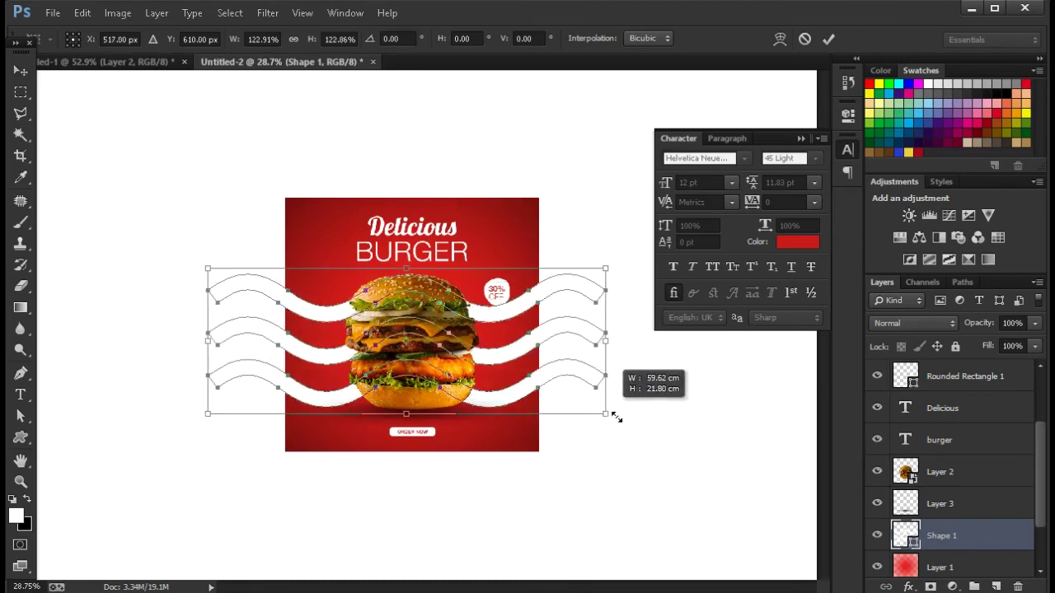
key("ctrl+plus")
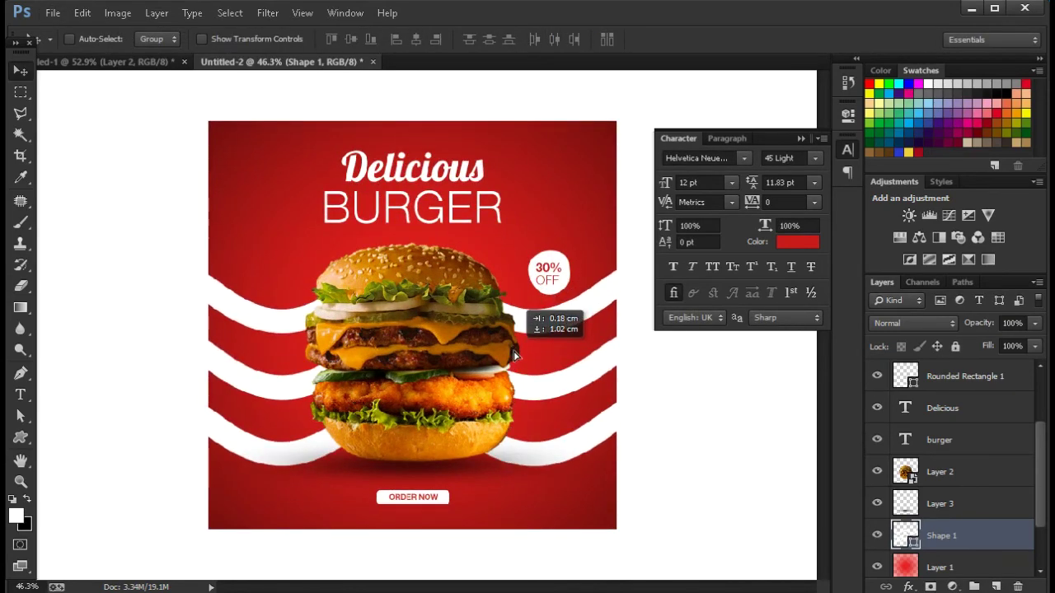
key("ctrl+minus")
key("ctrl+plus")
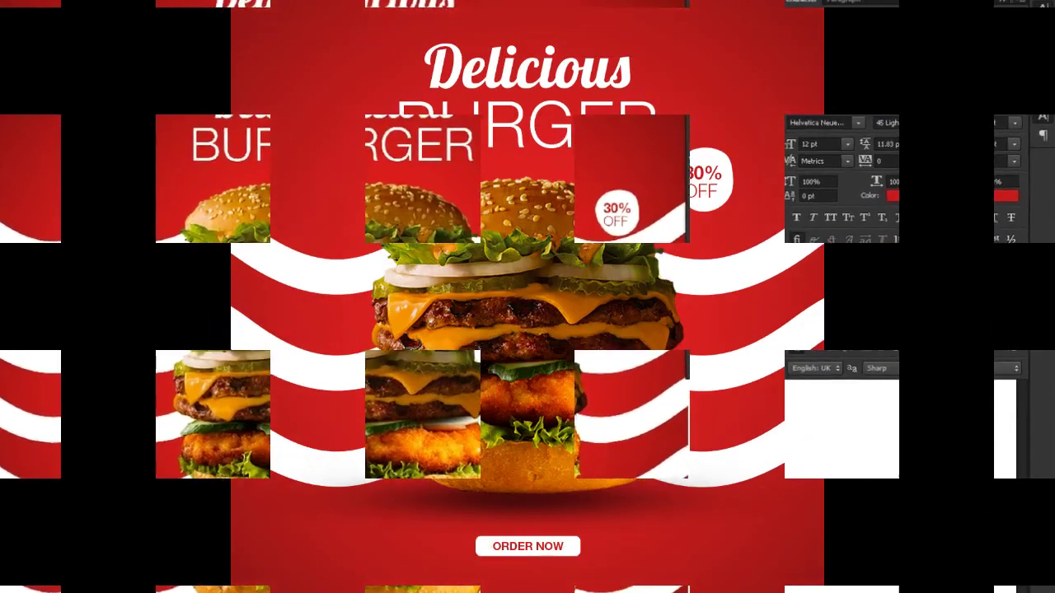